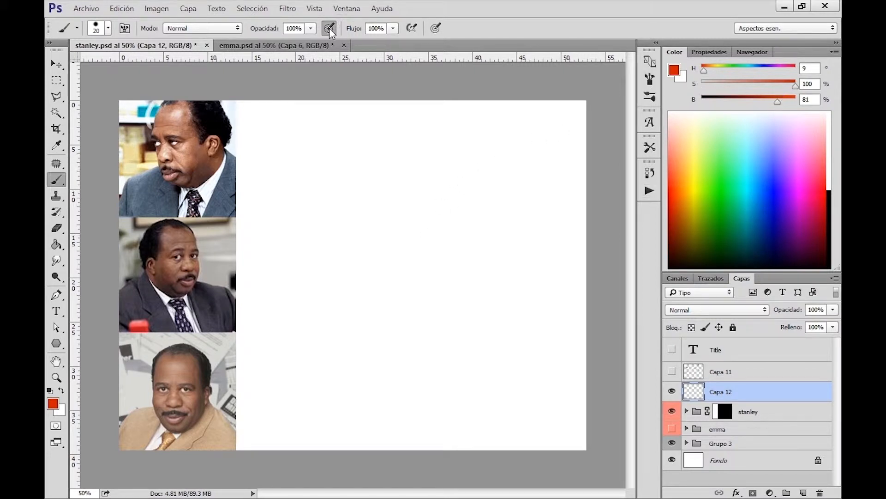
- Try the brush's pen-pressure opacity with a few diagonal strokes on the blank canvas and undo them
left_click(329, 29)
mouse_move(368, 229)
left_mouse_down()
mouse_move(346, 259)
mouse_move(379, 216)
left_mouse_up()
left_click_drag(347, 259, 379, 217)
mouse_move(347, 260)
left_mouse_down()
mouse_move(403, 192)
mouse_move(392, 204)
mouse_move(398, 200)
left_mouse_up()
key("ctrl+alt")
key("ctrl+alt+z")
key("ctrl+alt+z")
key("ctrl+alt+z")
key("ctrl+alt+z")
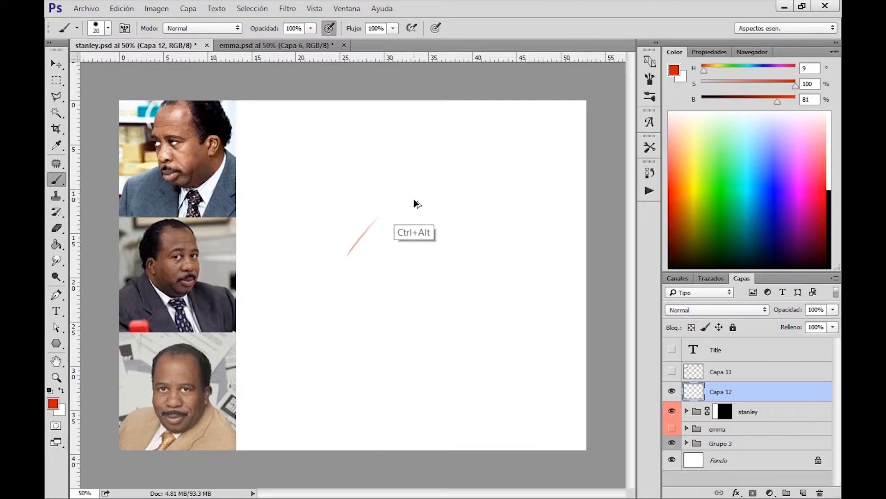
key("ctrl+alt+z")
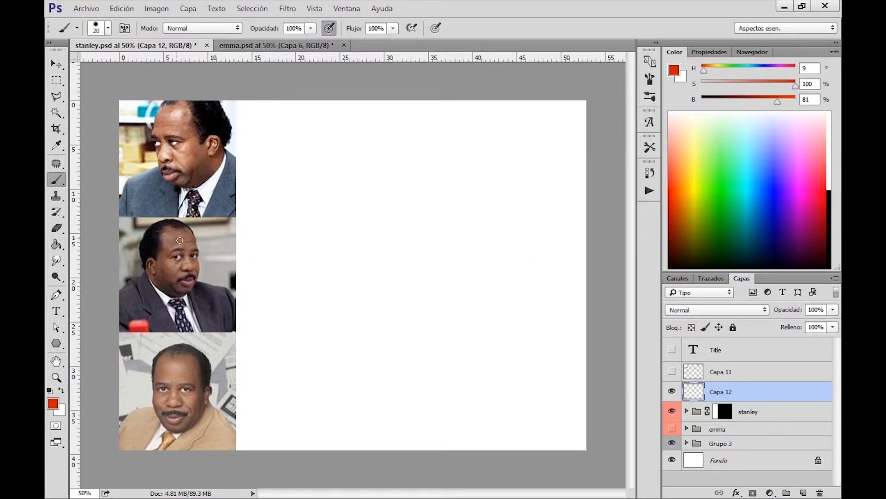
- Try tracing the head as an oval over the middle reference photo and undo the strokes
left_click_drag(169, 221, 144, 270)
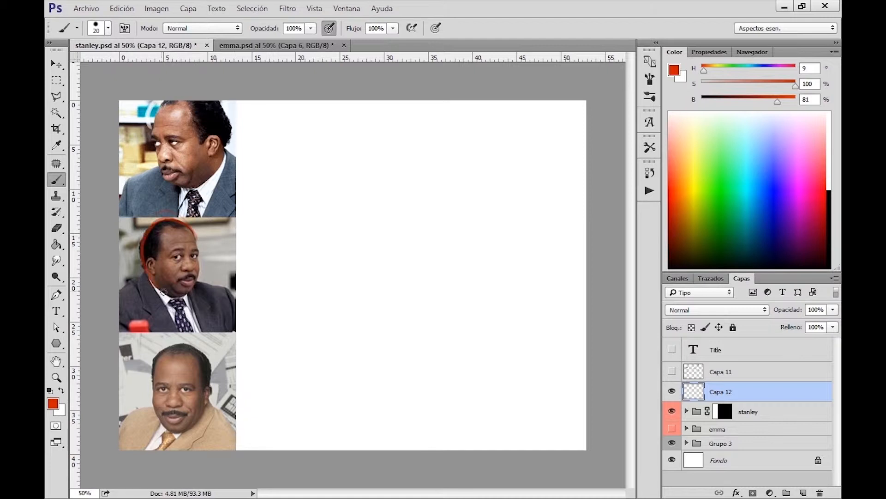
mouse_move(149, 236)
left_mouse_down()
mouse_move(180, 293)
mouse_move(167, 282)
mouse_move(199, 280)
mouse_move(191, 279)
mouse_move(201, 258)
mouse_move(176, 210)
mouse_move(143, 249)
mouse_move(169, 300)
left_mouse_up()
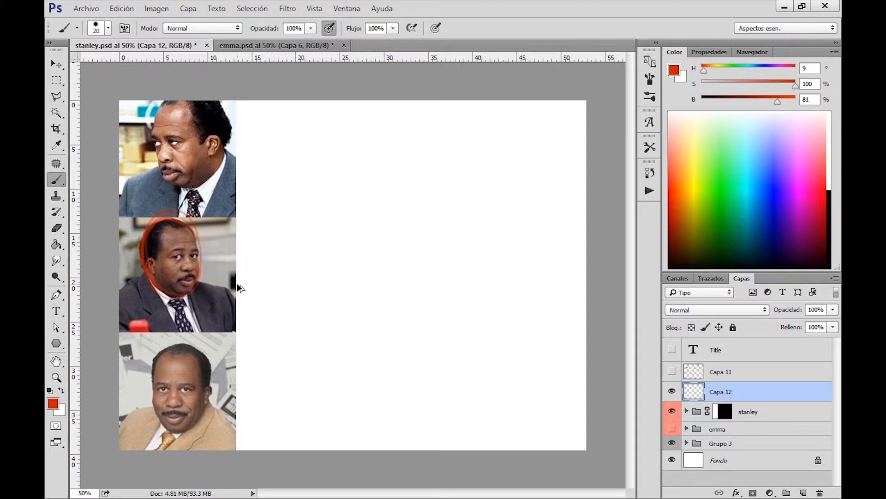
key("ctrl+alt+z")
key("ctrl+alt+z")
key("ctrl+alt+z")
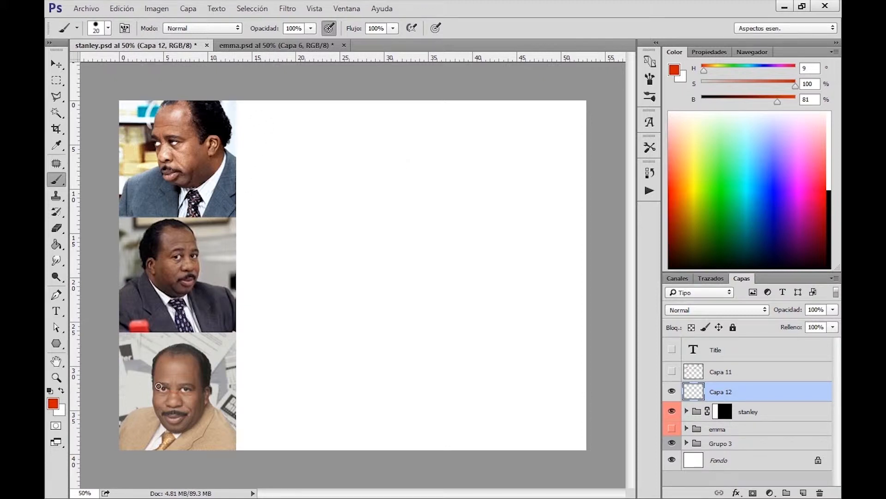
- Sketch a cranium circle about 9 cm wide on the canvas, and mark the eye line and jaw on the lower two reference photos
left_click_drag(401, 184, 441, 239)
mouse_move(389, 211)
left_mouse_down()
mouse_move(392, 200)
mouse_move(447, 201)
mouse_move(455, 208)
mouse_move(417, 194)
mouse_move(422, 240)
mouse_move(441, 237)
mouse_move(390, 240)
mouse_move(446, 237)
mouse_move(443, 183)
left_mouse_up()
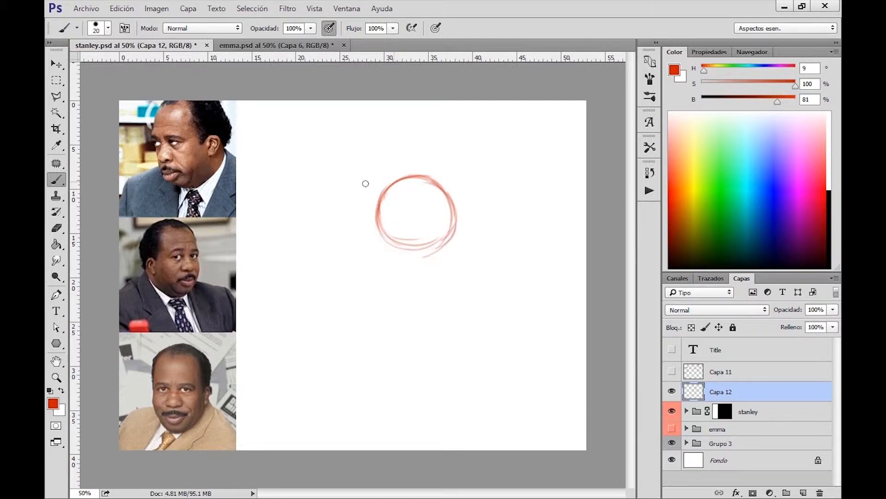
left_click_drag(157, 393, 191, 391)
mouse_move(194, 258)
left_mouse_down()
mouse_move(176, 295)
mouse_move(186, 297)
left_mouse_up()
- Sketch a wider jaw circle, about 10 cm across, overlapping the bottom of the cranium circle, and reinforce both outlines
mouse_move(393, 222)
left_mouse_down()
mouse_move(375, 253)
mouse_move(398, 286)
left_mouse_up()
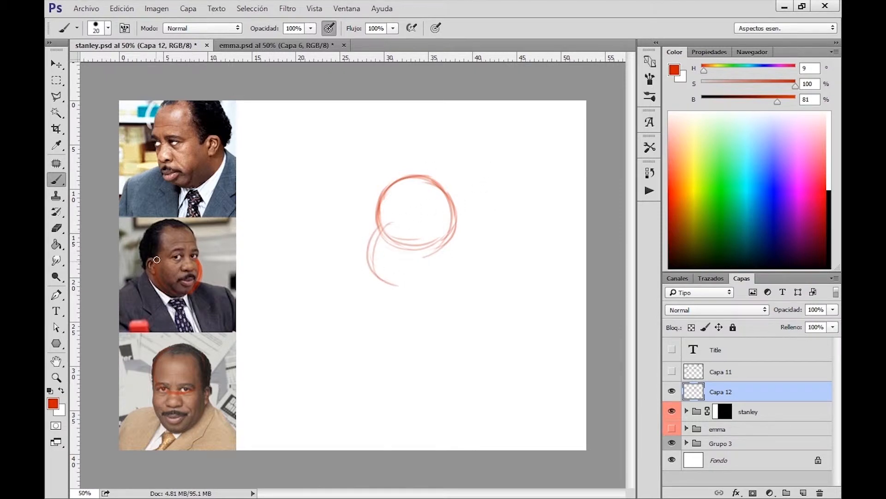
mouse_move(384, 224)
left_mouse_down()
mouse_move(368, 259)
mouse_move(397, 287)
mouse_move(436, 218)
mouse_move(456, 257)
mouse_move(392, 292)
mouse_move(420, 295)
left_mouse_up()
left_click_drag(379, 240, 434, 296)
mouse_move(445, 225)
left_mouse_down()
mouse_move(432, 289)
mouse_move(459, 271)
left_mouse_up()
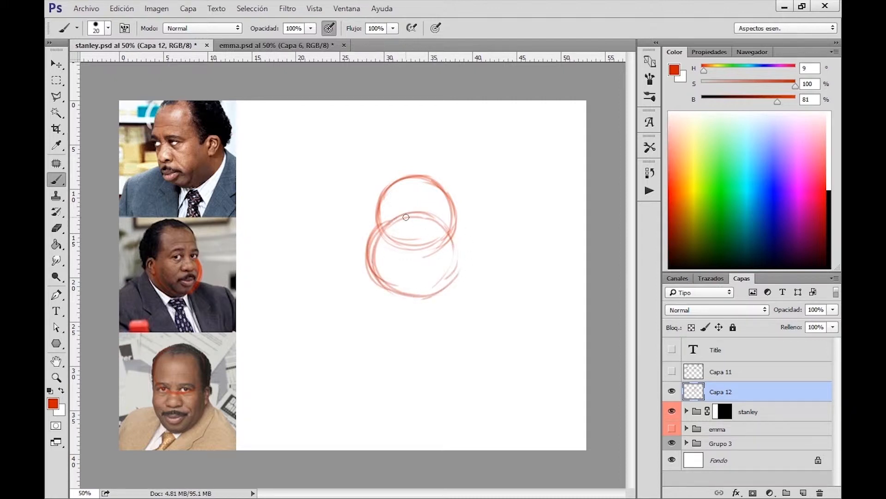
mouse_move(390, 223)
left_mouse_down()
mouse_move(389, 288)
mouse_move(432, 295)
left_mouse_up()
left_click_drag(383, 231, 412, 177)
mouse_move(383, 231)
left_mouse_down()
mouse_move(461, 177)
mouse_move(457, 148)
mouse_move(370, 221)
mouse_move(383, 189)
mouse_move(385, 229)
left_mouse_up()
left_click_drag(454, 235, 450, 269)
left_click_drag(376, 274, 448, 280)
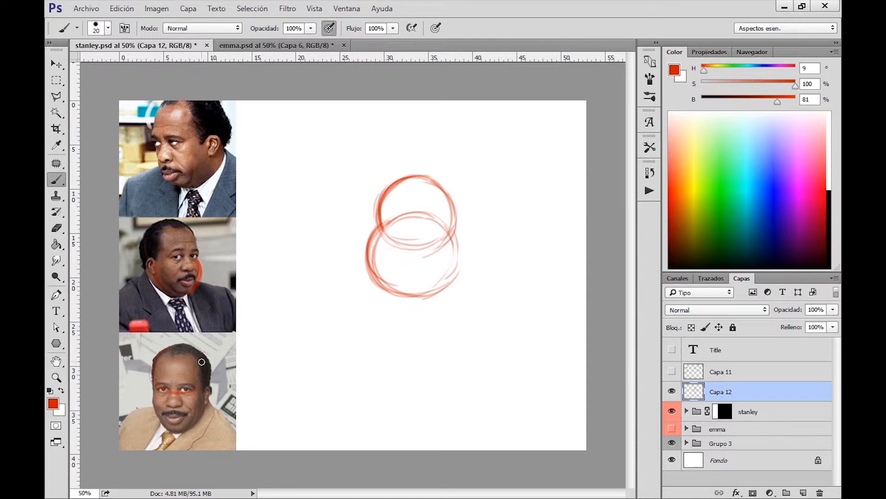
- Draw a small nose circle where the two head circles overlap, and mark the nose on the top reference photo
left_click_drag(161, 388, 160, 424)
mouse_move(403, 245)
left_mouse_down()
mouse_move(419, 254)
mouse_move(407, 235)
mouse_move(419, 252)
mouse_move(397, 242)
mouse_move(415, 238)
mouse_move(421, 250)
mouse_move(403, 248)
left_mouse_up()
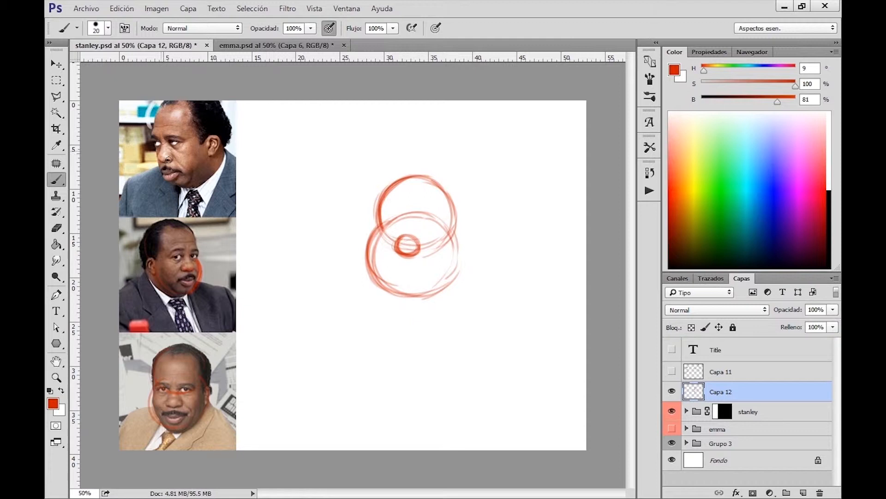
left_click_drag(169, 154, 161, 167)
mouse_move(393, 186)
left_mouse_down()
mouse_move(369, 277)
mouse_move(398, 298)
left_mouse_up()
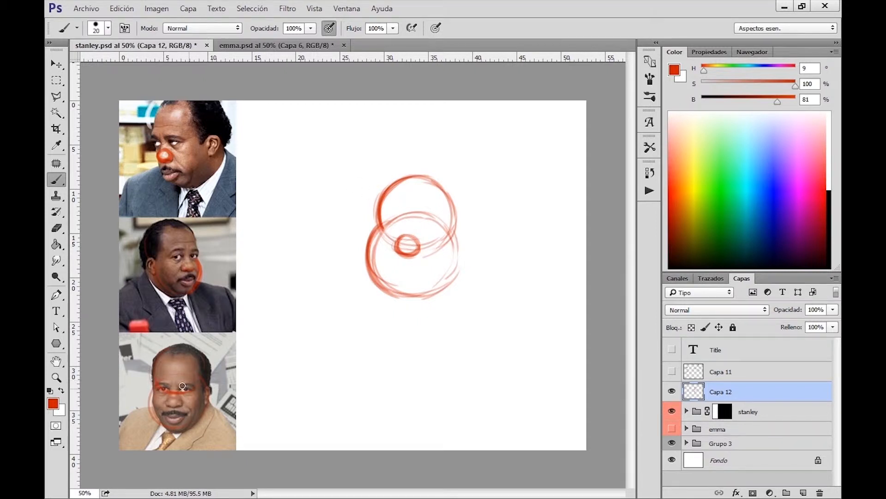
- Draw two small eye circles above the nose with a double-headed spacing arrow between them, using the bottom photo as the guide
left_click_drag(177, 396, 168, 397)
mouse_move(425, 232)
left_mouse_down()
mouse_move(439, 229)
mouse_move(387, 231)
mouse_move(432, 235)
mouse_move(437, 223)
mouse_move(422, 225)
left_mouse_up()
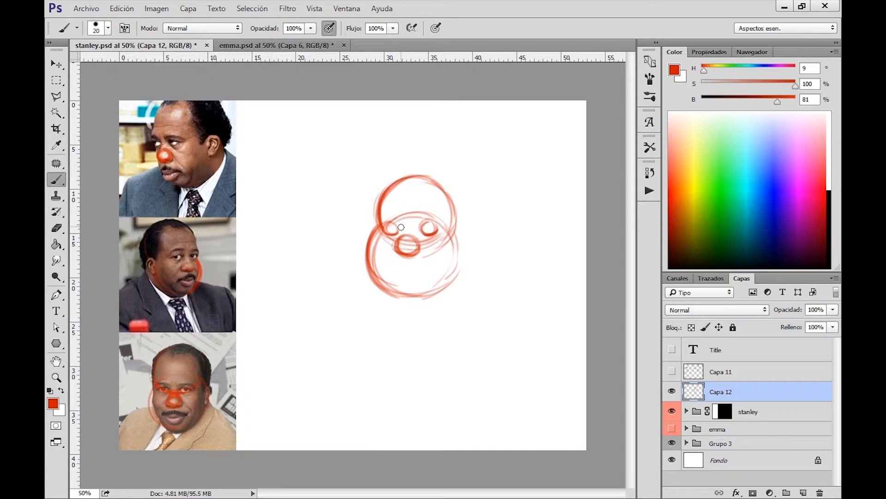
left_click_drag(411, 224, 401, 227)
mouse_move(391, 224)
left_mouse_down()
mouse_move(397, 234)
mouse_move(435, 226)
left_mouse_up()
- Draw a horizontal guide line below the nose on the bottom photo and across the sketch, with a thick mouth stroke on it
left_click_drag(123, 412, 222, 403)
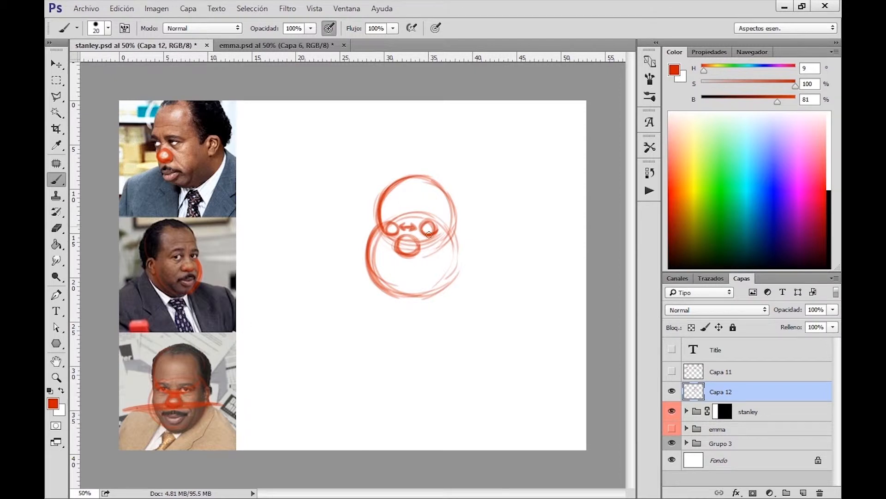
left_click_drag(446, 264, 517, 261)
left_click_drag(316, 270, 531, 265)
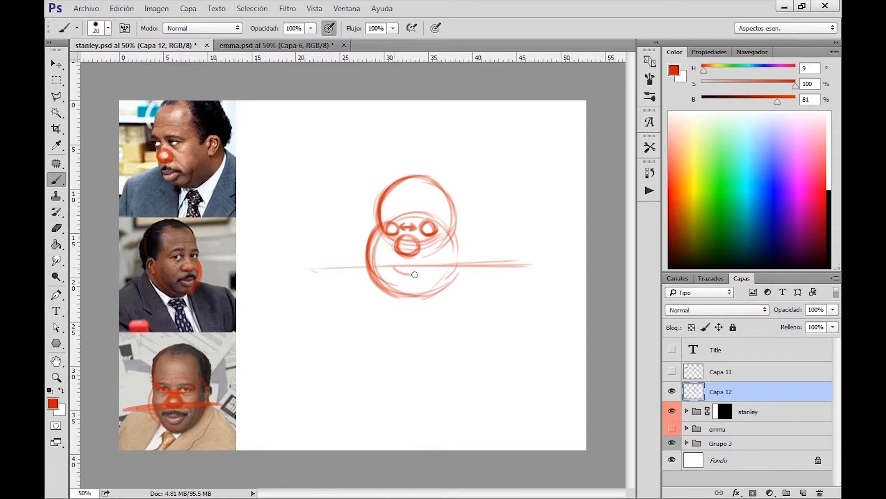
mouse_move(391, 266)
left_mouse_down()
mouse_move(428, 266)
mouse_move(392, 266)
left_mouse_up()
- Erase the mouth and the guide line inside the face, and redraw the mouth lower, beneath a short vertical line under the nose
key("e")
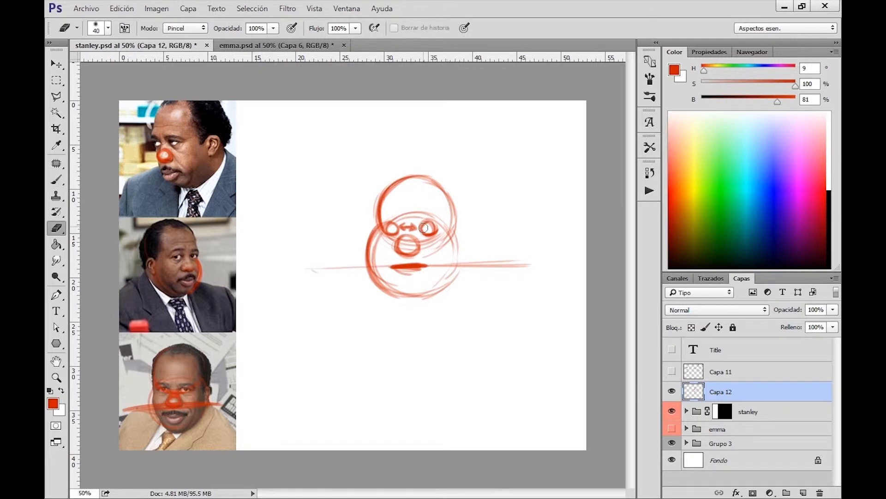
left_click_drag(392, 263, 421, 269)
key("b")
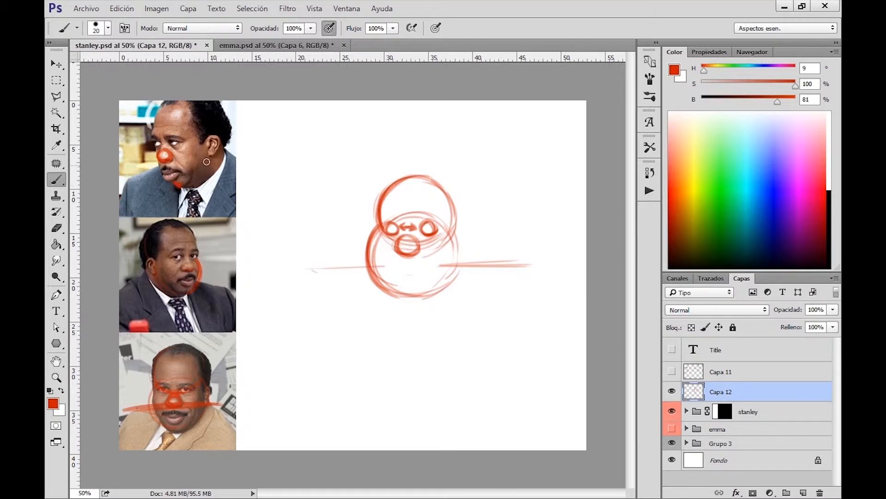
key("ctrl+alt")
mouse_move(403, 256)
left_mouse_down()
mouse_move(403, 276)
mouse_move(419, 275)
mouse_move(390, 276)
mouse_move(427, 276)
mouse_move(399, 274)
mouse_move(429, 274)
mouse_move(454, 251)
mouse_move(458, 275)
mouse_move(422, 299)
left_mouse_up()
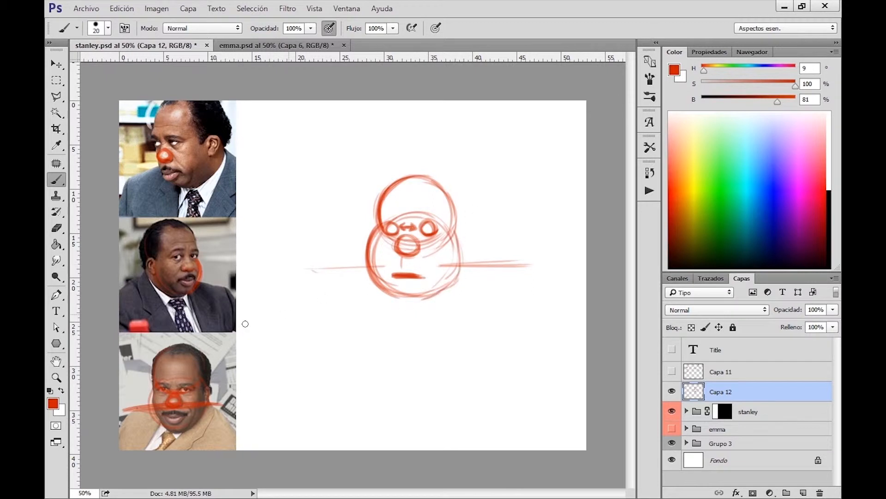
- Broaden the cheek and jaw outline on both sides of the face, and add an ear on each side at eye level
left_click_drag(450, 229, 463, 261)
left_click_drag(382, 232, 396, 293)
left_click_drag(446, 217, 458, 244)
mouse_move(461, 217)
left_mouse_down()
mouse_move(471, 236)
mouse_move(458, 215)
left_mouse_up()
left_click_drag(378, 217, 374, 234)
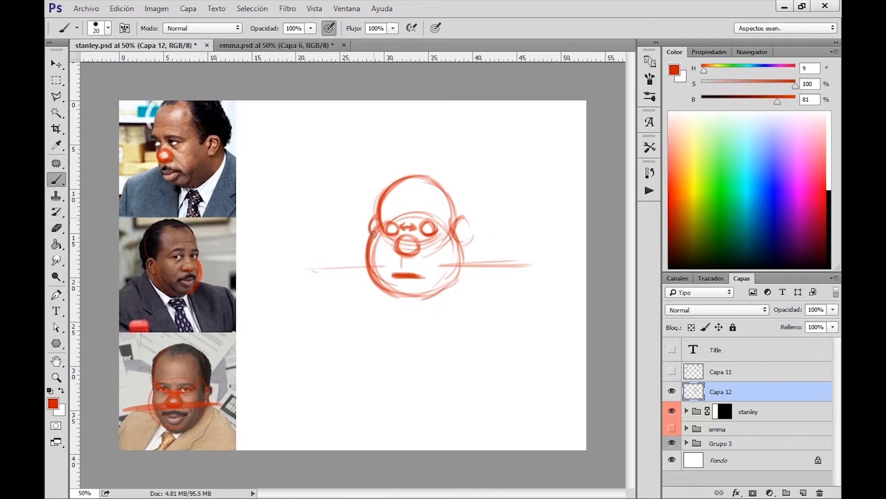
left_click_drag(458, 221, 465, 243)
- Draw direction marks beside the head, and add a curved vertical centre line through the forehead, nose, mouth and chin
mouse_move(287, 208)
left_mouse_down()
mouse_move(312, 213)
mouse_move(253, 246)
left_mouse_up()
left_click(321, 224)
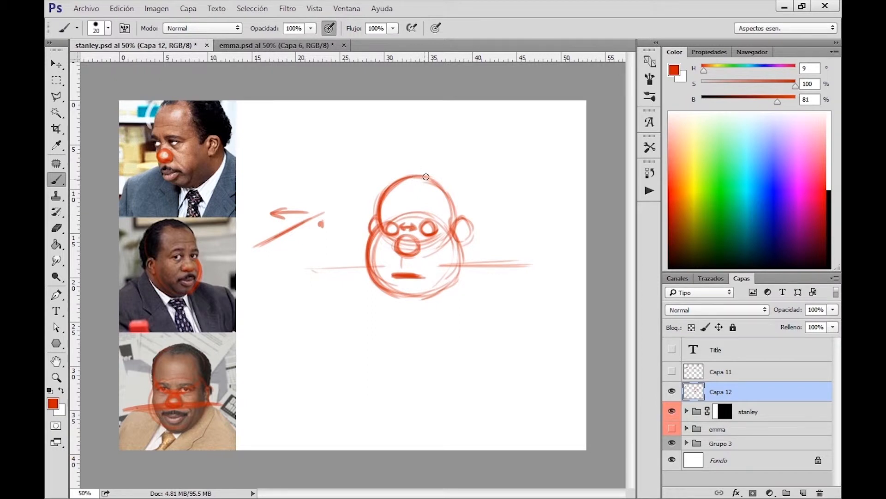
left_click_drag(424, 174, 400, 218)
mouse_move(405, 258)
left_mouse_down()
mouse_move(413, 301)
mouse_move(398, 275)
mouse_move(431, 173)
left_mouse_up()
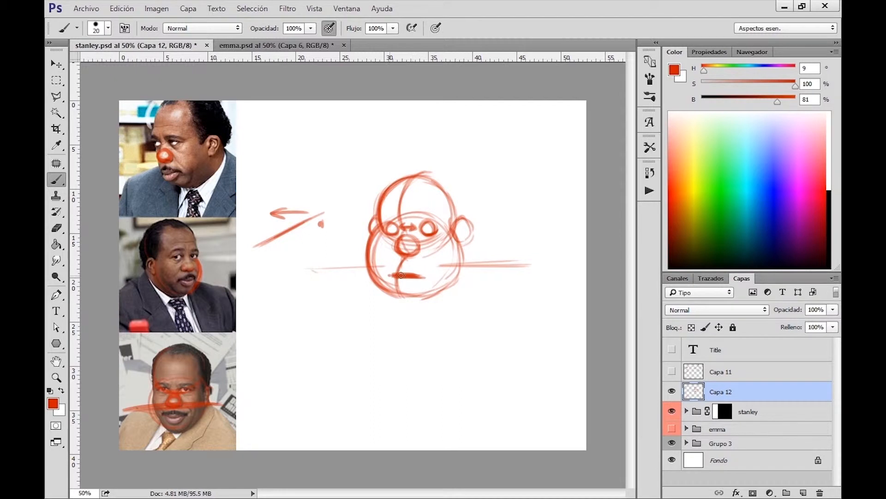
mouse_move(391, 277)
left_mouse_down()
mouse_move(419, 277)
mouse_move(403, 287)
mouse_move(425, 297)
left_mouse_up()
mouse_move(463, 258)
left_mouse_down()
mouse_move(450, 290)
mouse_move(427, 297)
mouse_move(447, 287)
left_mouse_up()
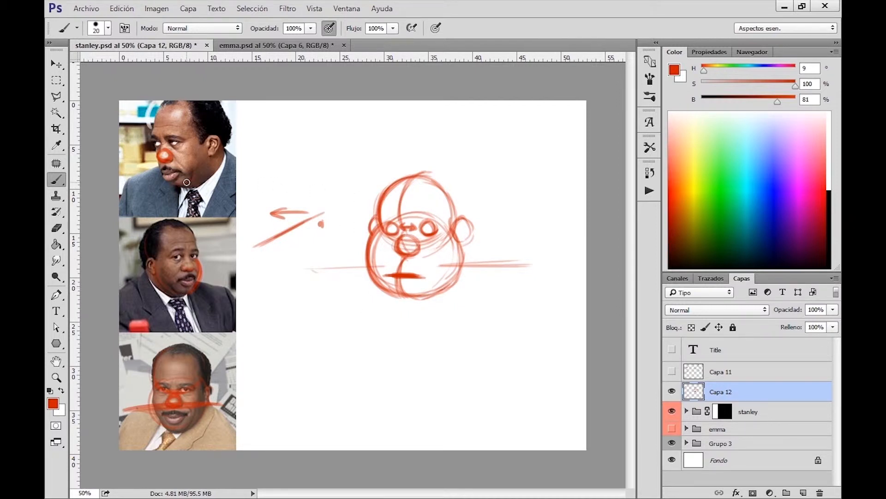
- Trace the double chin from below the mouth up to the neck on the top reference photo
mouse_move(194, 175)
left_mouse_down()
mouse_move(174, 180)
mouse_move(208, 186)
left_mouse_up()
key("e")
key("b")
mouse_move(225, 154)
left_mouse_down()
mouse_move(218, 176)
mouse_move(204, 189)
left_mouse_up()
- Sketch a double chin as a second rounded contour wrapping beneath the jaw and up the far cheek
left_click_drag(398, 292, 410, 306)
mouse_move(390, 288)
left_mouse_down()
mouse_move(406, 305)
mouse_move(434, 304)
left_mouse_up()
left_click_drag(462, 253, 469, 280)
mouse_move(386, 286)
left_mouse_down()
mouse_move(430, 309)
mouse_move(383, 288)
mouse_move(439, 299)
mouse_move(415, 307)
mouse_move(457, 291)
left_mouse_up()
left_click_drag(464, 256, 448, 300)
mouse_move(425, 308)
left_mouse_down()
mouse_move(457, 294)
mouse_move(423, 309)
left_mouse_up()
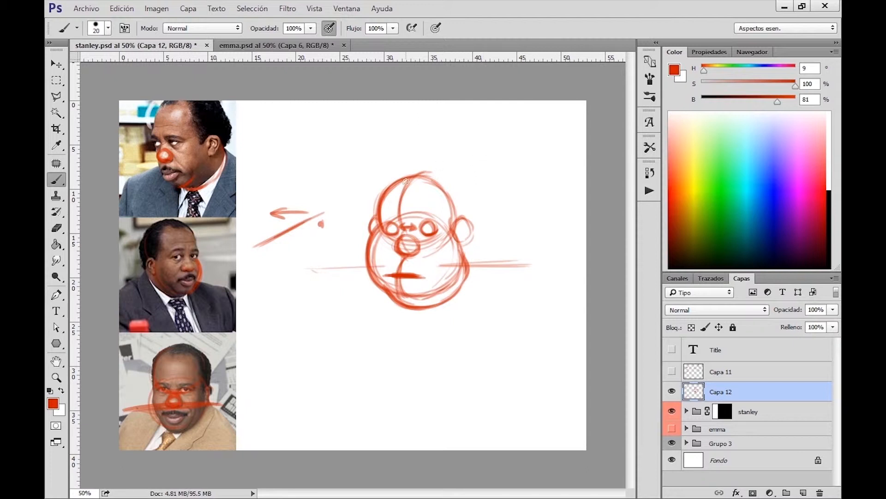
- Erase part of the cranium outline, and stretch the upper head upward to about 111% of its height
key("e")
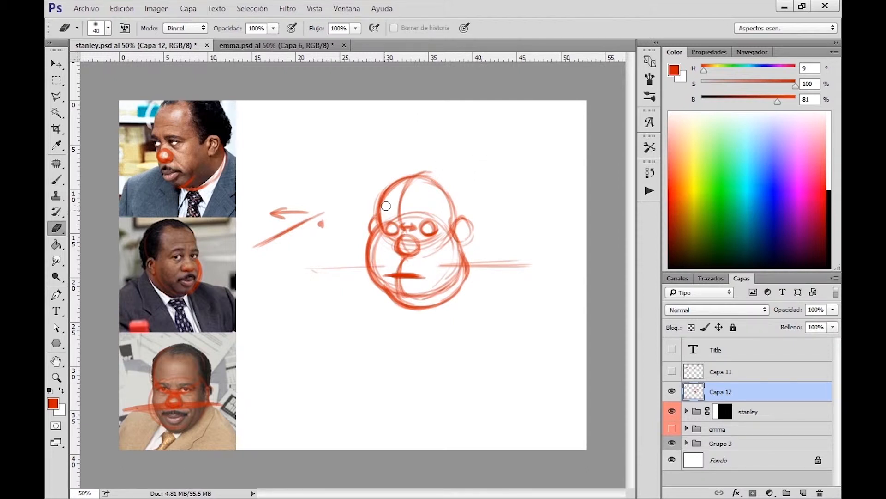
key("m")
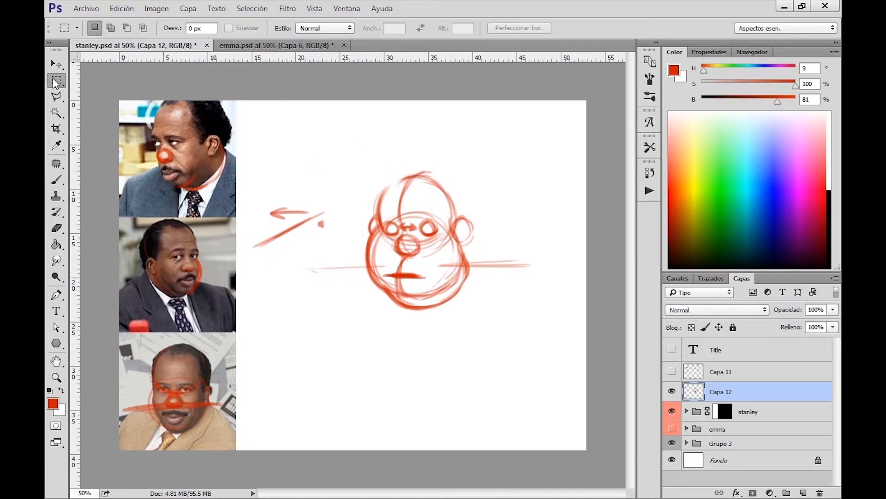
mouse_move(376, 147)
left_mouse_down()
mouse_move(410, 203)
mouse_move(456, 218)
left_mouse_up()
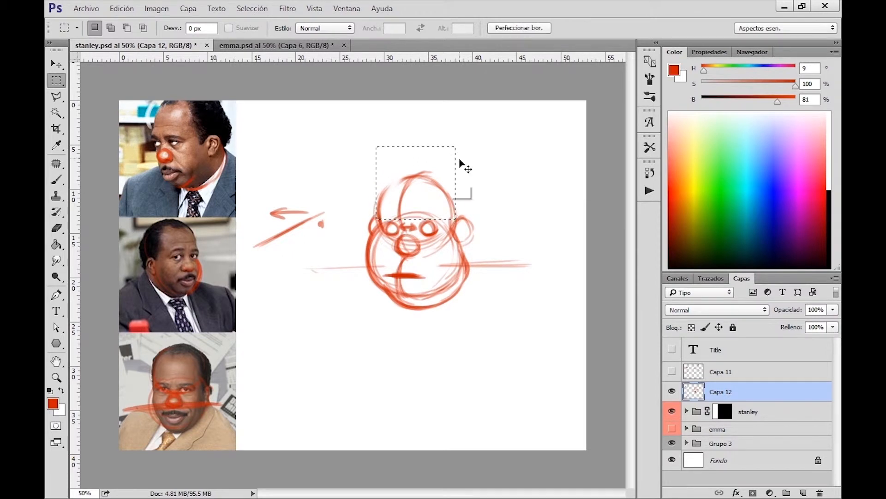
key("ctrl+t")
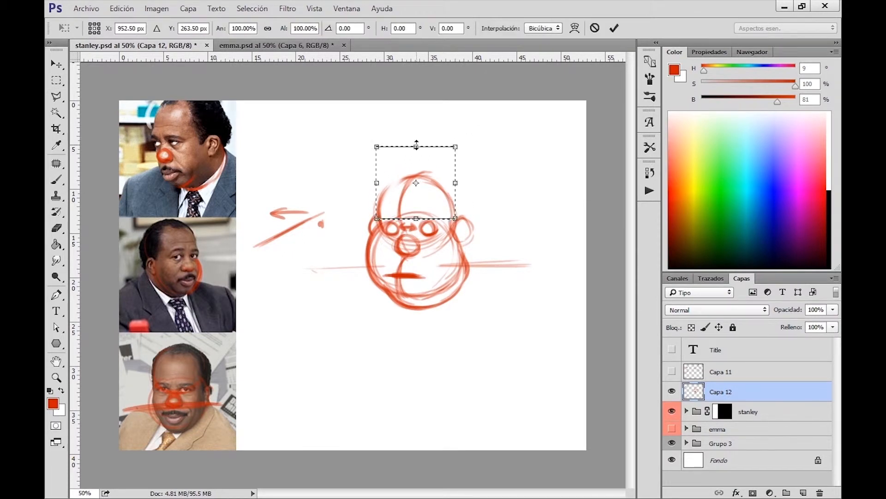
left_click_drag(416, 146, 417, 135)
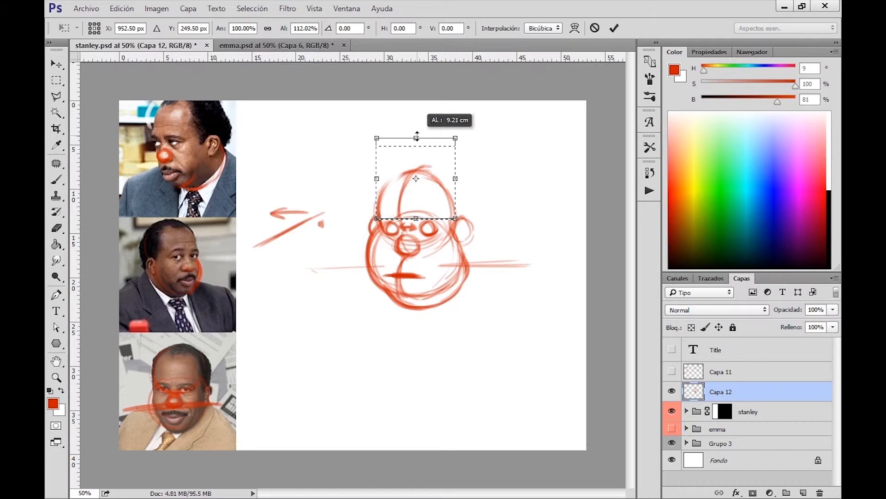
key("Return")
key("ctrl+d")
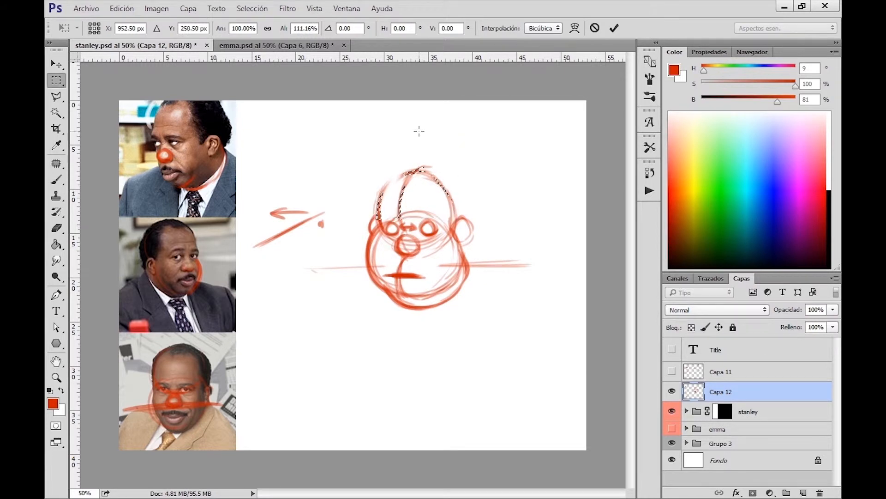
- Redraw the top of the cranium, and sketch the receding hairline around the forehead and down to the ear
key("b")
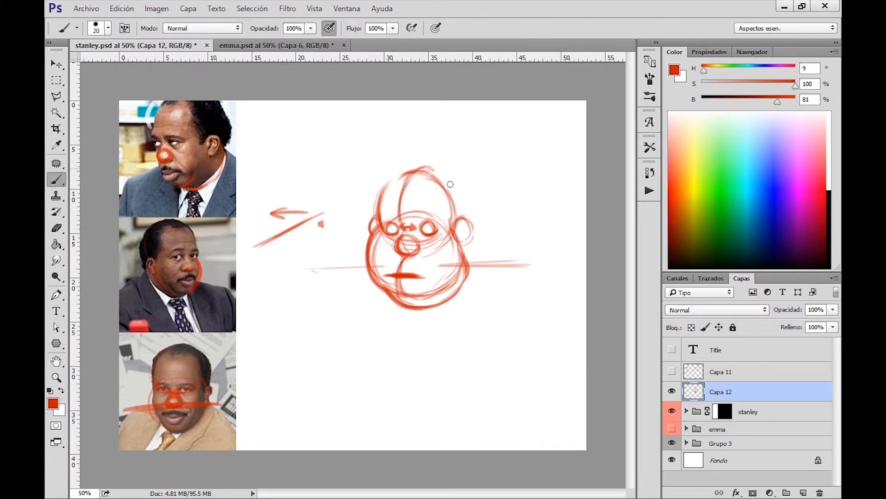
mouse_move(434, 169)
left_mouse_down()
mouse_move(461, 214)
mouse_move(422, 169)
mouse_move(403, 184)
mouse_move(416, 180)
left_mouse_up()
key("ctrl+z")
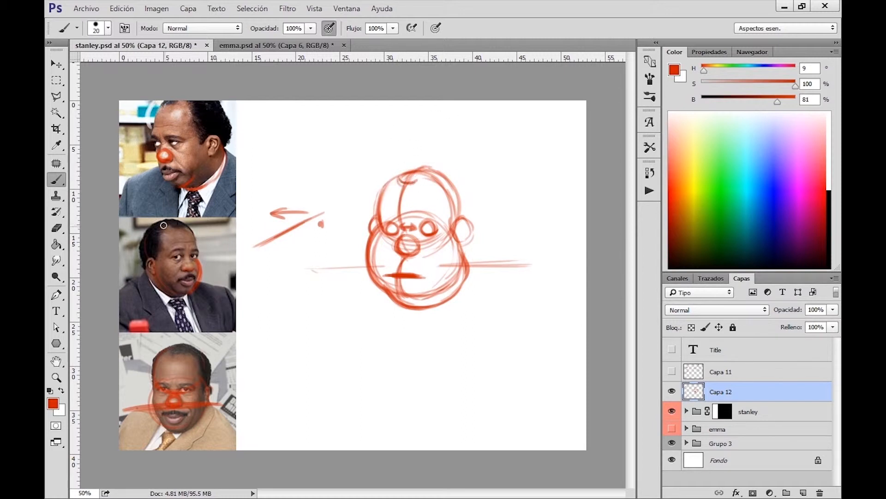
left_click_drag(164, 225, 173, 245)
key("ctrl+z")
mouse_move(426, 180)
left_mouse_down()
mouse_move(436, 201)
mouse_move(420, 180)
mouse_move(448, 203)
mouse_move(446, 187)
mouse_move(448, 217)
left_mouse_up()
mouse_move(379, 213)
left_mouse_down()
mouse_move(435, 174)
mouse_move(454, 222)
mouse_move(382, 190)
left_mouse_up()
left_click_drag(453, 223, 460, 248)
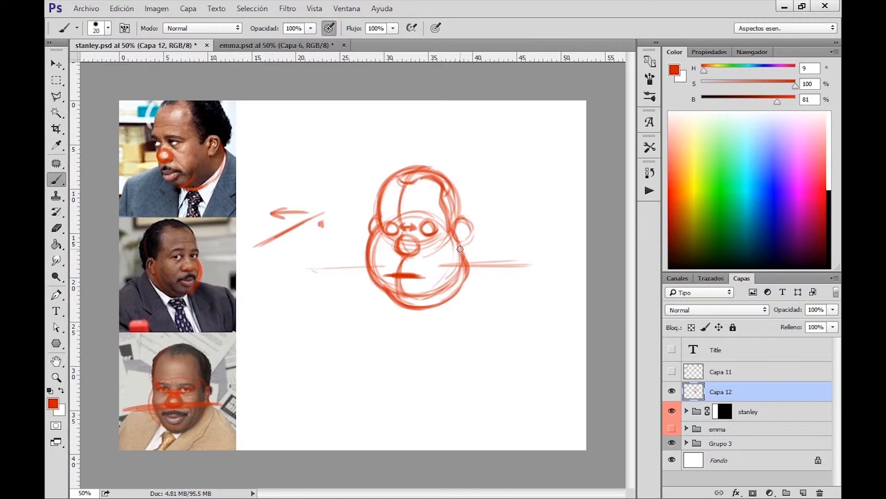
left_click_drag(420, 225, 428, 235)
- Switch to the emma.psd document and add a new layer above Capa 6
left_click(283, 45)
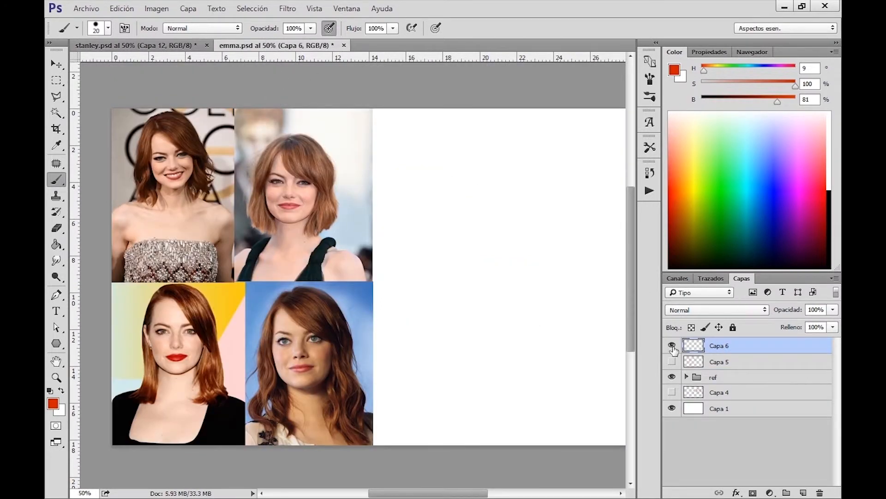
left_click(803, 493)
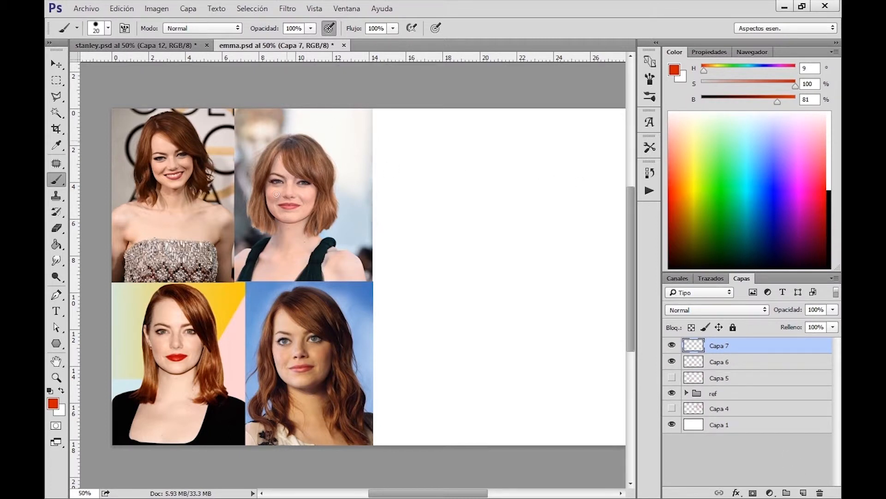
- Sketch a circle around the head and a curved line across the cheeks on the second photo, and erase the circle's stray side
mouse_move(290, 140)
left_mouse_down()
mouse_move(271, 193)
mouse_move(308, 199)
mouse_move(270, 187)
mouse_move(323, 189)
mouse_move(278, 193)
mouse_move(312, 194)
left_mouse_up()
left_click_drag(273, 186, 319, 183)
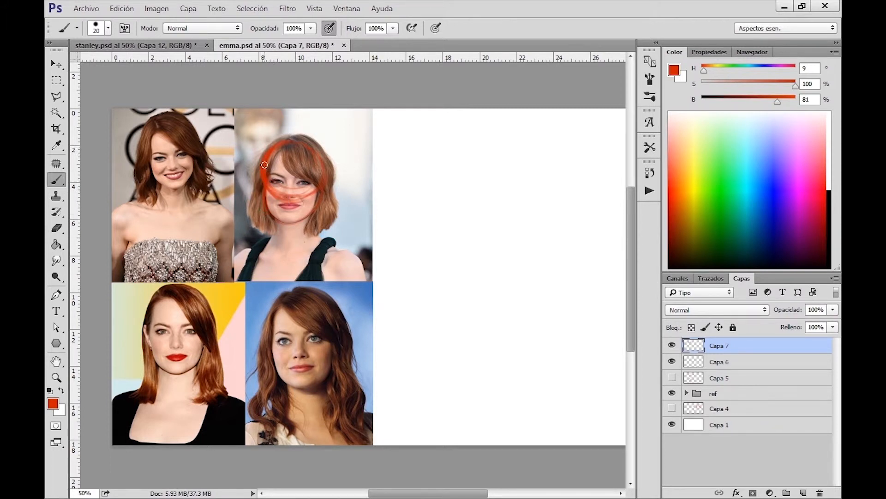
key("e")
left_click_drag(325, 169, 320, 187)
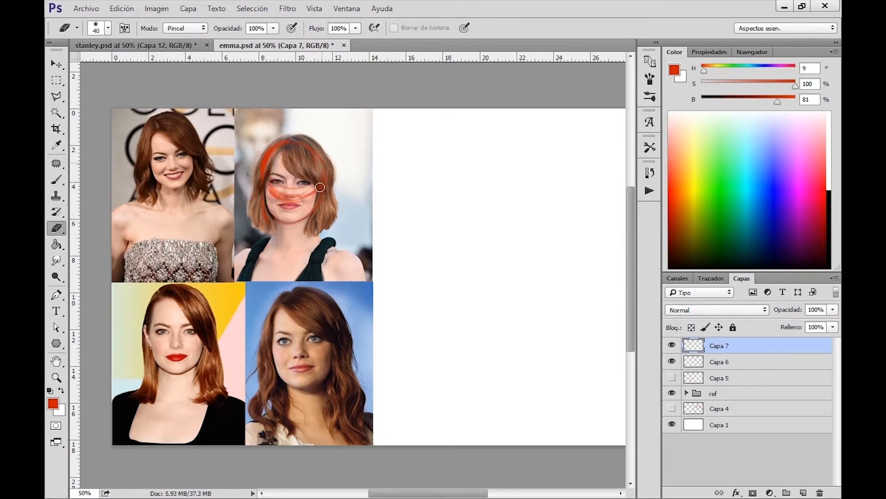
- Sketch the head on the blank canvas with a rounded cranium, a short curve across the face, long sides and a wide jaw
key("b")
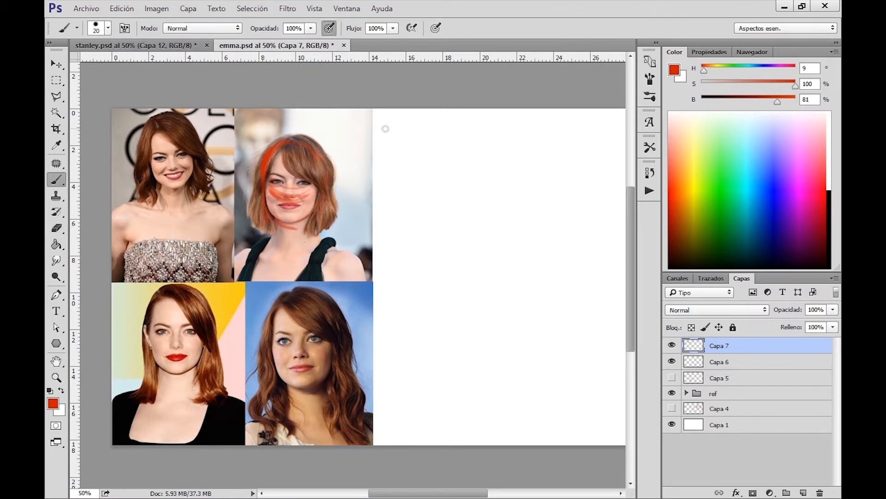
mouse_move(466, 206)
left_mouse_down()
mouse_move(541, 180)
mouse_move(519, 166)
mouse_move(543, 205)
left_mouse_up()
left_click_drag(495, 161, 465, 205)
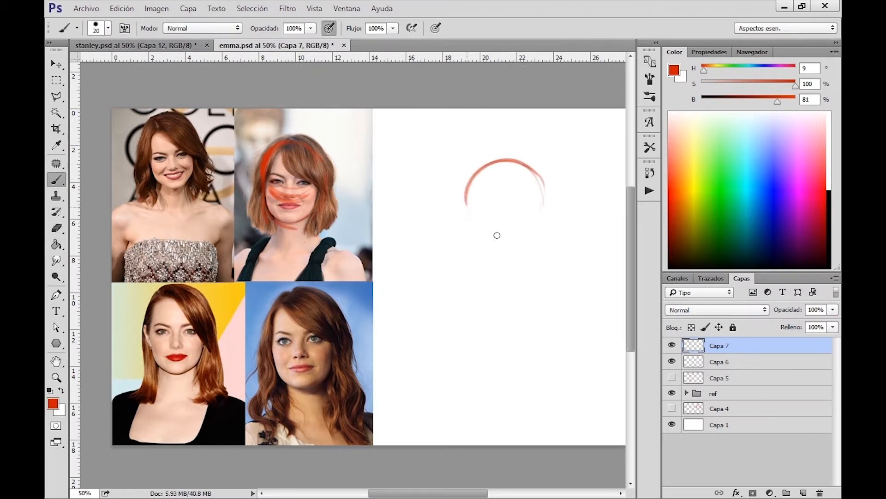
left_click_drag(517, 233, 478, 229)
mouse_move(465, 226)
left_mouse_down()
mouse_move(468, 189)
mouse_move(465, 240)
left_mouse_up()
left_click_drag(464, 203, 470, 264)
left_click_drag(543, 182, 543, 249)
left_click_drag(466, 226, 508, 267)
left_click_drag(463, 241, 542, 248)
left_click_drag(482, 258, 549, 217)
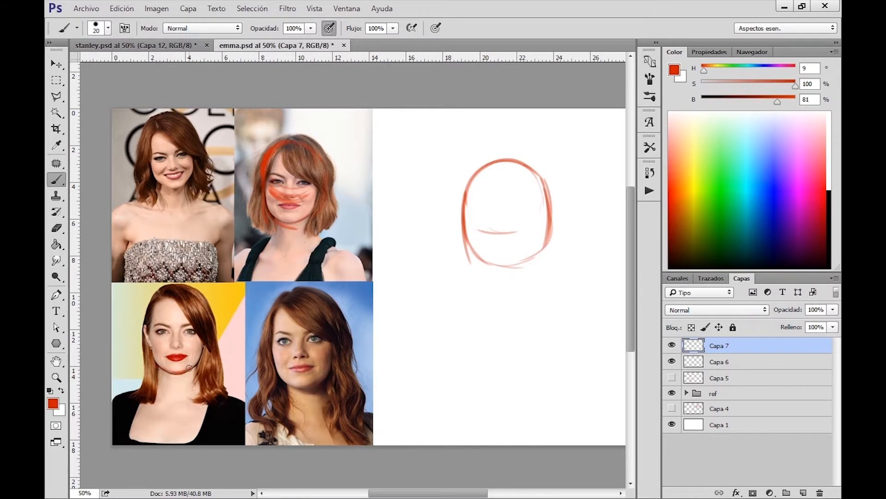
- Darken the chin curve, erase the uneven lower corner and far side, and redraw that side slightly farther out
mouse_move(472, 253)
left_mouse_down()
mouse_move(511, 272)
mouse_move(477, 258)
mouse_move(510, 270)
mouse_move(539, 257)
mouse_move(491, 265)
mouse_move(539, 257)
left_mouse_up()
mouse_move(468, 253)
left_mouse_down()
mouse_move(507, 268)
mouse_move(540, 257)
left_mouse_up()
key("e")
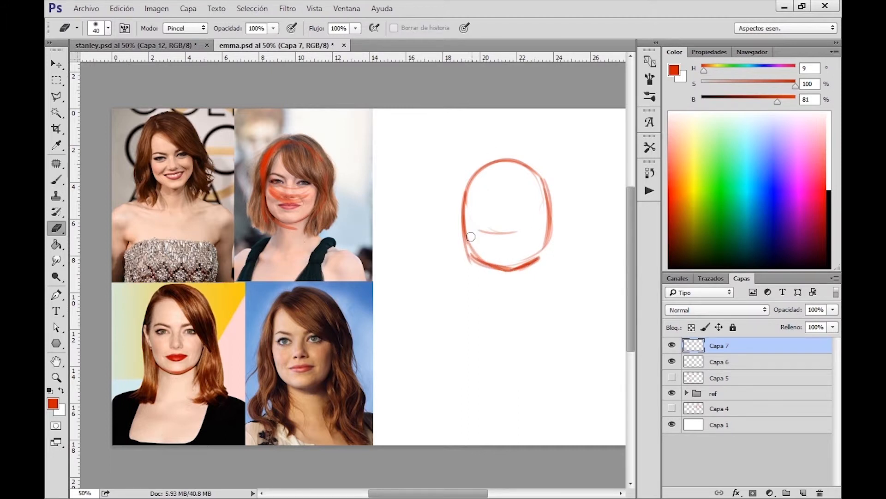
left_click_drag(464, 252, 472, 262)
left_click_drag(530, 255, 544, 186)
left_click_drag(544, 186, 543, 249)
key("b")
left_click_drag(554, 194, 550, 248)
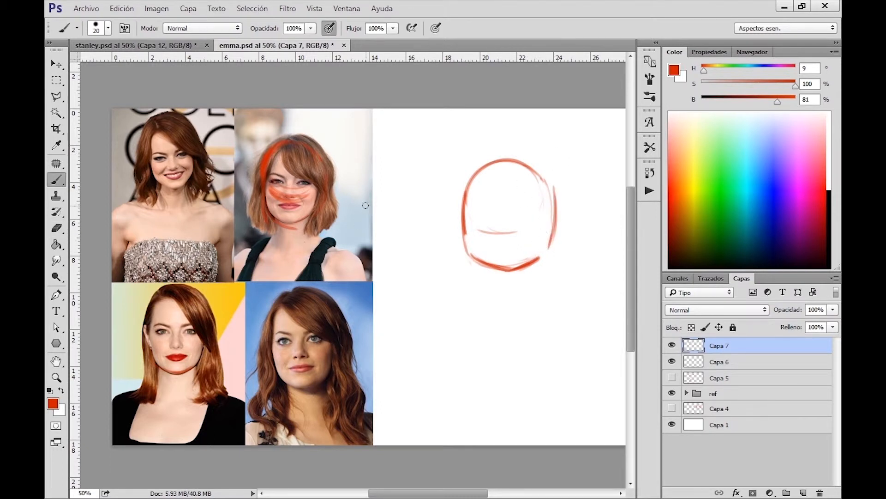
- Draw a rectangle framing the face in the photo with the blue background
left_click_drag(266, 303, 274, 385)
mouse_move(262, 301)
left_mouse_down()
mouse_move(346, 293)
mouse_move(341, 370)
mouse_move(302, 328)
mouse_move(289, 381)
mouse_move(321, 383)
mouse_move(287, 385)
mouse_move(335, 381)
left_mouse_up()
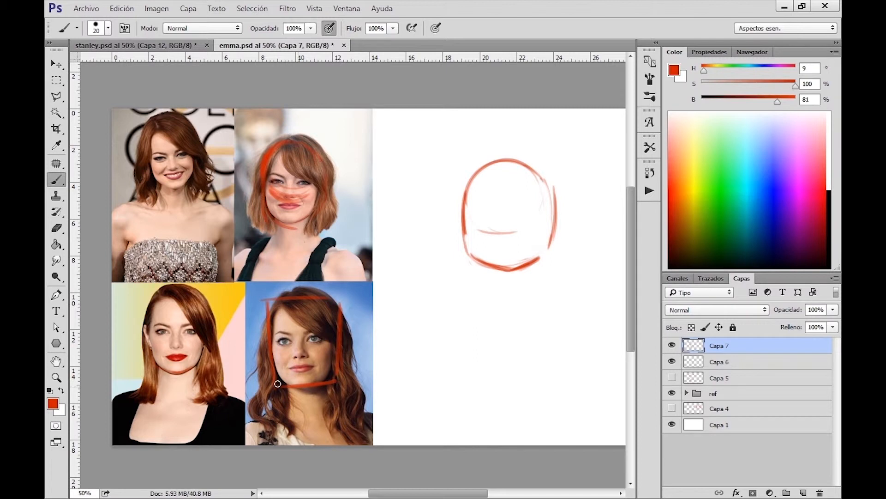
left_click_drag(278, 384, 337, 379)
- Straighten and thicken the sides of the sketched head, clean up the jaw with the eraser, and redraw a broad, slightly pointed chin
left_click_drag(465, 194, 472, 255)
left_click_drag(547, 180, 551, 254)
mouse_move(467, 243)
left_mouse_down()
mouse_move(476, 259)
mouse_move(468, 252)
mouse_move(507, 271)
mouse_move(550, 247)
mouse_move(475, 254)
mouse_move(503, 264)
mouse_move(525, 259)
left_mouse_up()
key("e")
left_click_drag(468, 251, 527, 266)
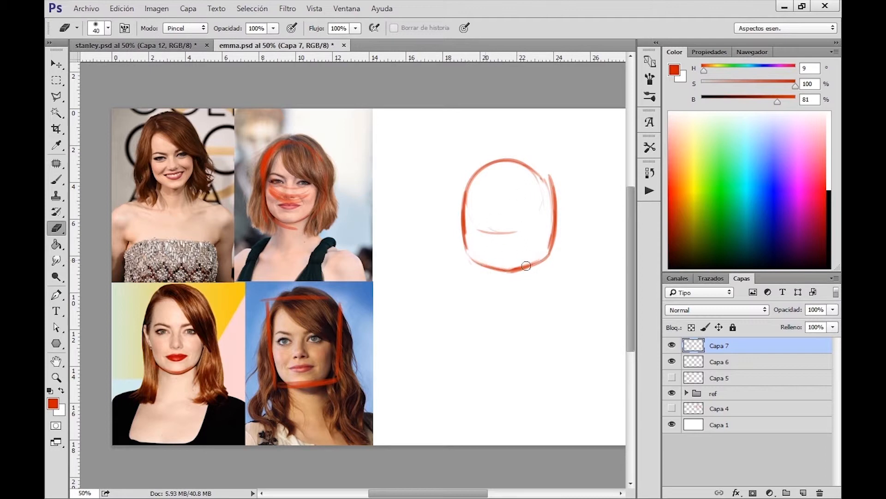
key("b")
mouse_move(469, 255)
left_mouse_down()
mouse_move(500, 270)
mouse_move(551, 252)
mouse_move(545, 261)
left_mouse_up()
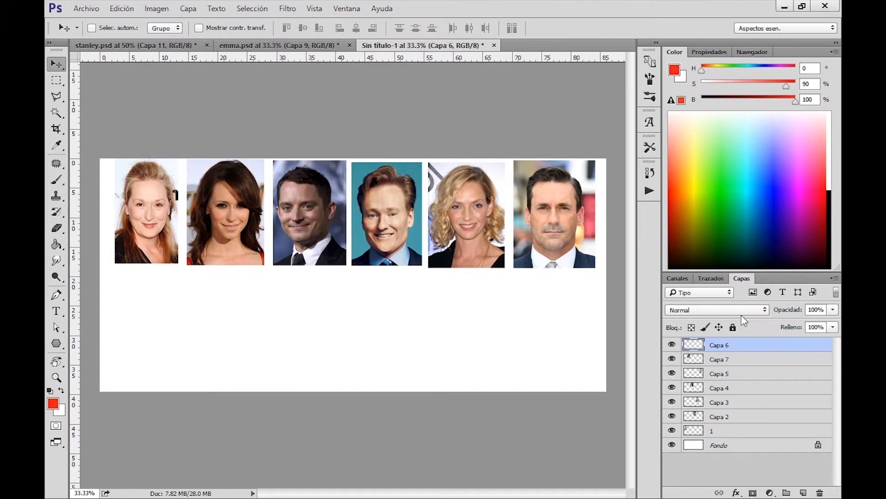
- Trace an oval around the first portrait's head with a size 20 brush, and move it beneath the photo
key("b")
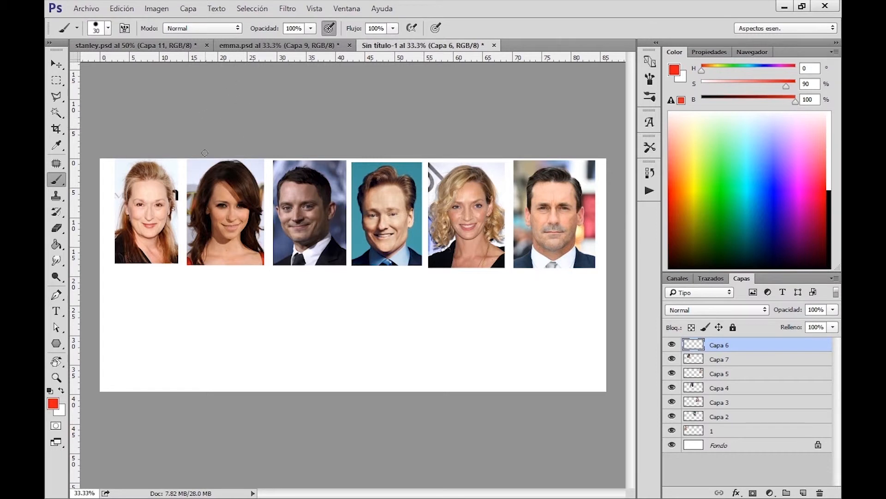
key("bracketleft")
mouse_move(127, 208)
left_mouse_down()
mouse_move(135, 179)
mouse_move(149, 242)
mouse_move(131, 214)
mouse_move(152, 223)
mouse_move(136, 231)
mouse_move(139, 179)
mouse_move(127, 190)
mouse_move(155, 162)
mouse_move(129, 172)
mouse_move(152, 172)
mouse_move(150, 164)
mouse_move(160, 224)
left_mouse_up()
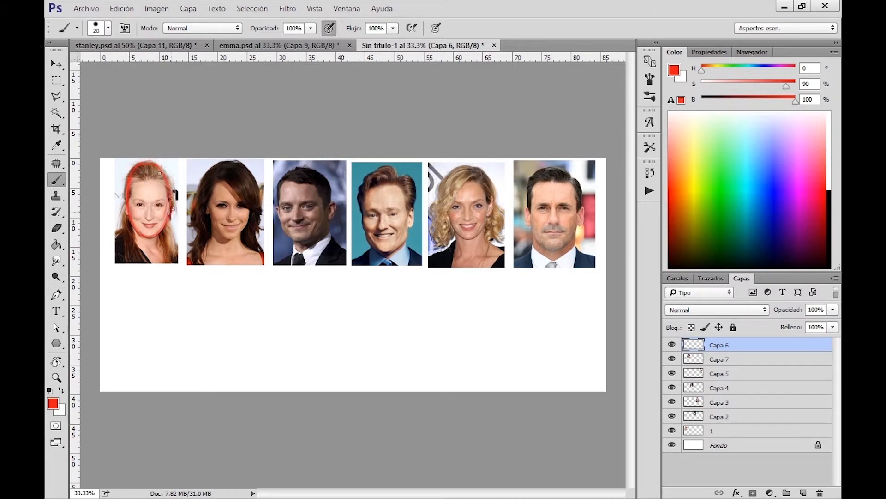
key("v")
left_click_drag(175, 203, 169, 323)
- Trace an inverted teardrop around the second portrait's head, narrowing to a pointed chin
key("b")
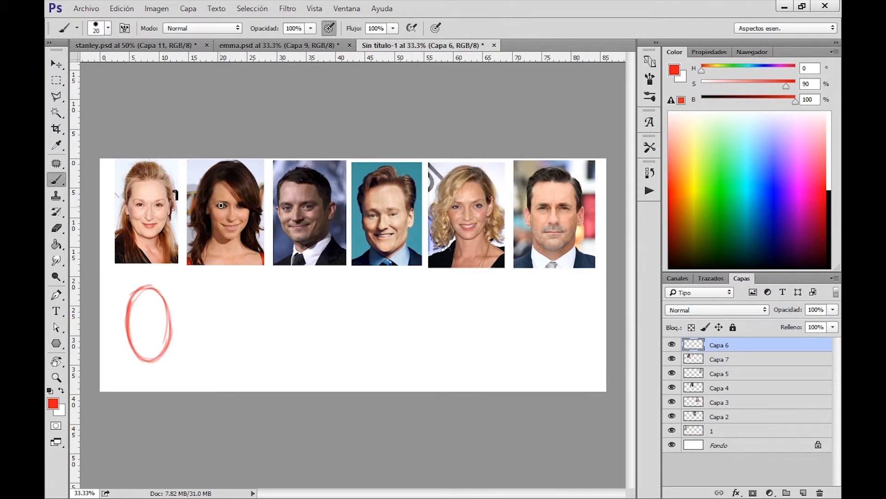
left_click_drag(219, 164, 208, 210)
mouse_move(210, 179)
left_mouse_down()
mouse_move(241, 187)
mouse_move(233, 161)
mouse_move(251, 214)
mouse_move(250, 193)
mouse_move(238, 234)
mouse_move(253, 200)
mouse_move(231, 243)
mouse_move(226, 222)
mouse_move(234, 243)
left_mouse_up()
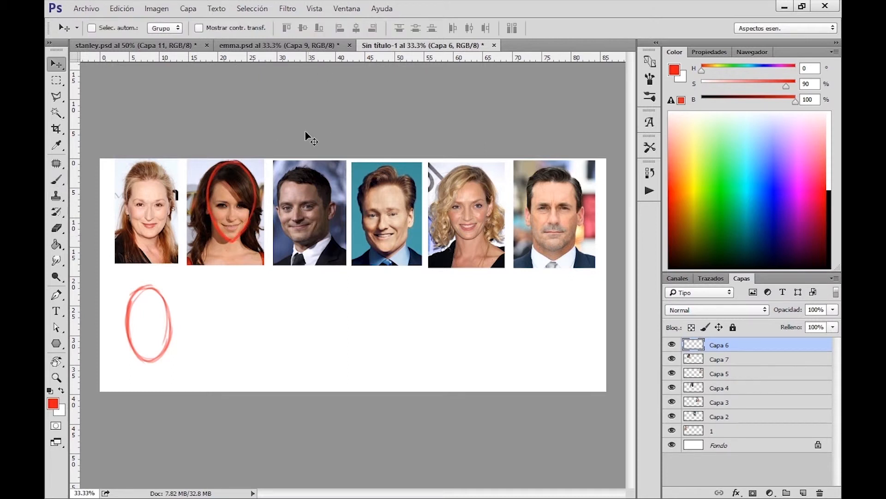
- Isolate the teardrop with a rectangular selection, move it straight down beneath the second photo, and deselect it
mouse_move(268, 196)
left_mouse_down("ctrl")
mouse_move(297, 258)
mouse_move(279, 277)
left_mouse_up("ctrl")
key("ctrl+z")
key("m")
left_click_drag(196, 152, 267, 264)
key("v")
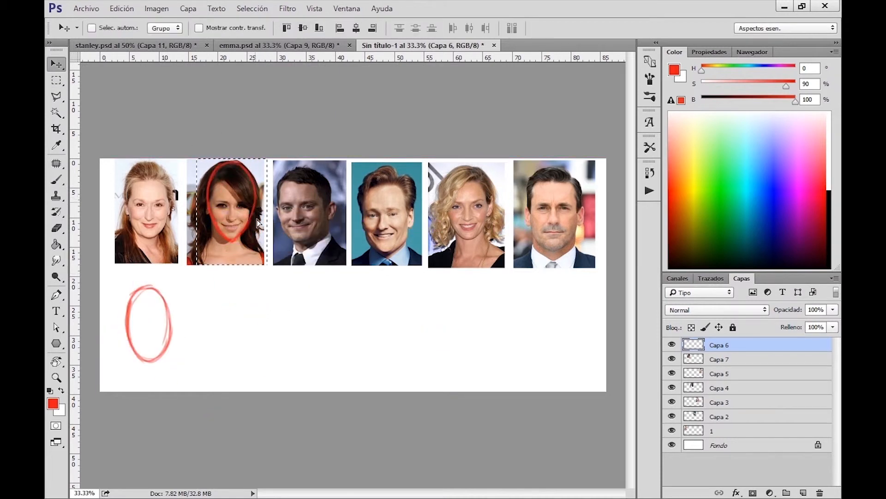
mouse_move(258, 203)
left_mouse_down("shift")
mouse_move(263, 339)
mouse_move(274, 300)
left_mouse_up("shift")
key("ctrl+d")
- Trace a circle around the third portrait's head with a size 25 brush, and move it beneath the photo
key("b")
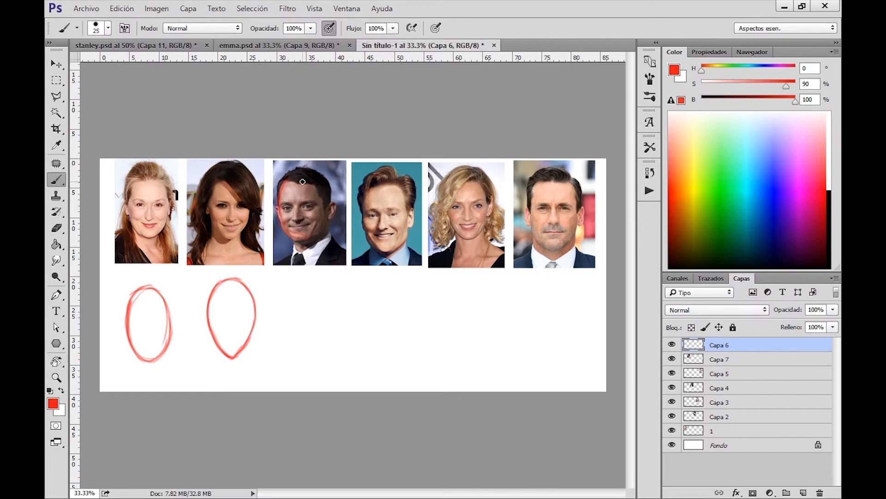
mouse_move(302, 181)
left_mouse_down()
mouse_move(290, 235)
mouse_move(296, 210)
mouse_move(277, 213)
mouse_move(288, 187)
mouse_move(326, 189)
mouse_move(318, 174)
mouse_move(311, 238)
mouse_move(335, 197)
left_mouse_up()
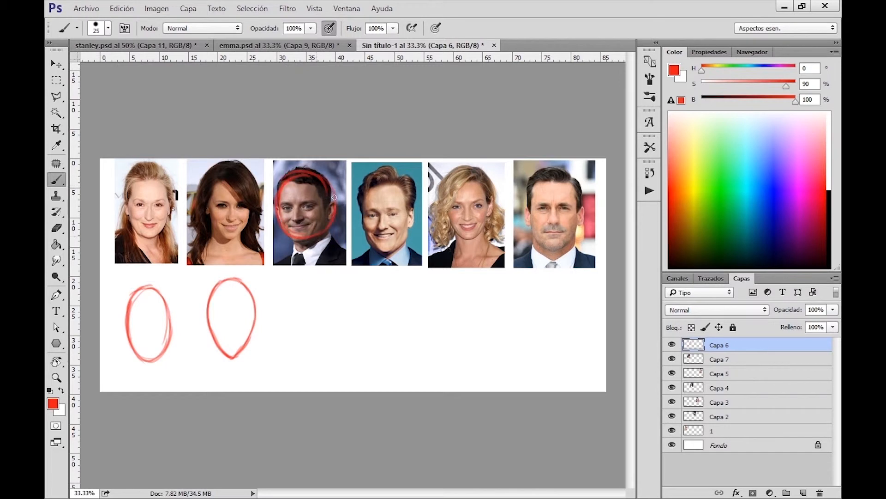
key("e")
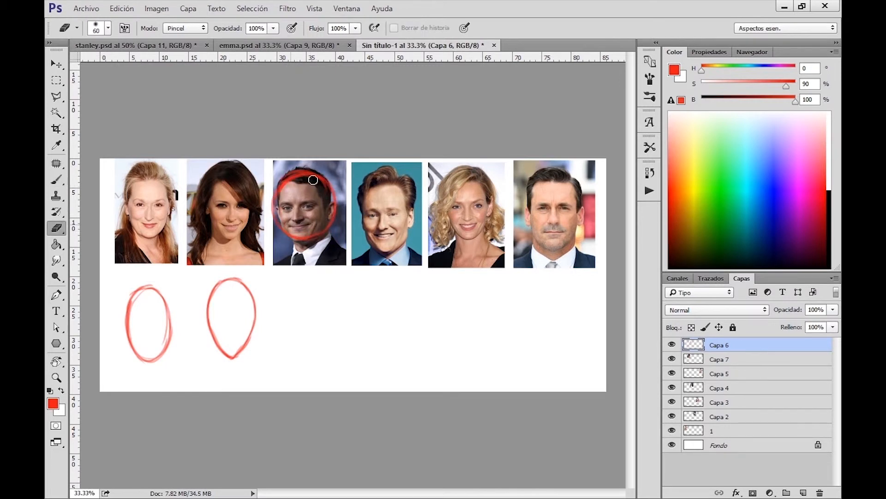
key("b")
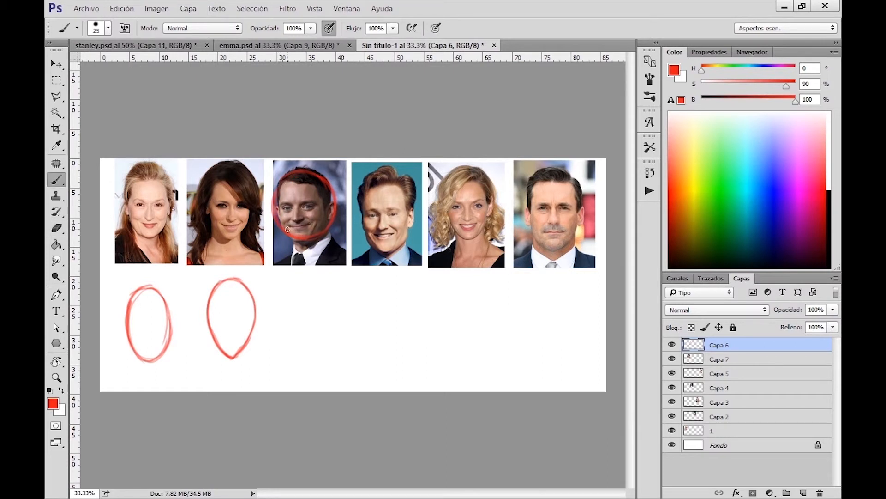
key("v")
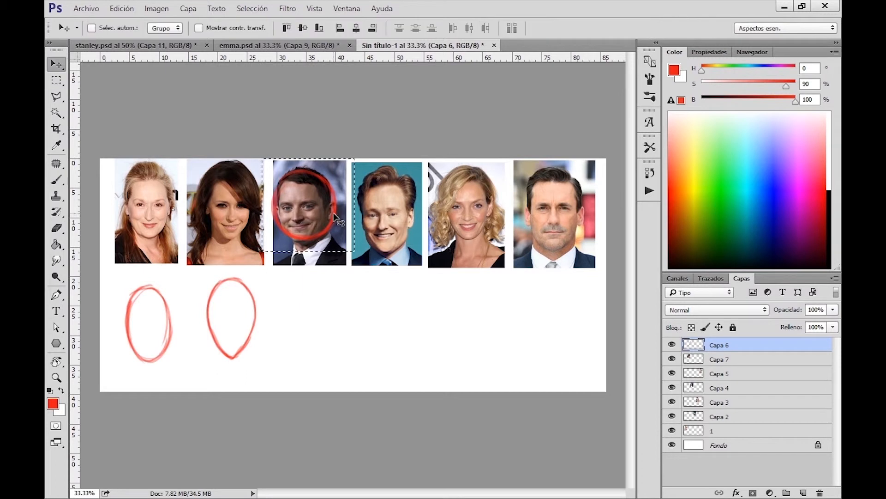
left_click_drag(321, 203, 340, 332)
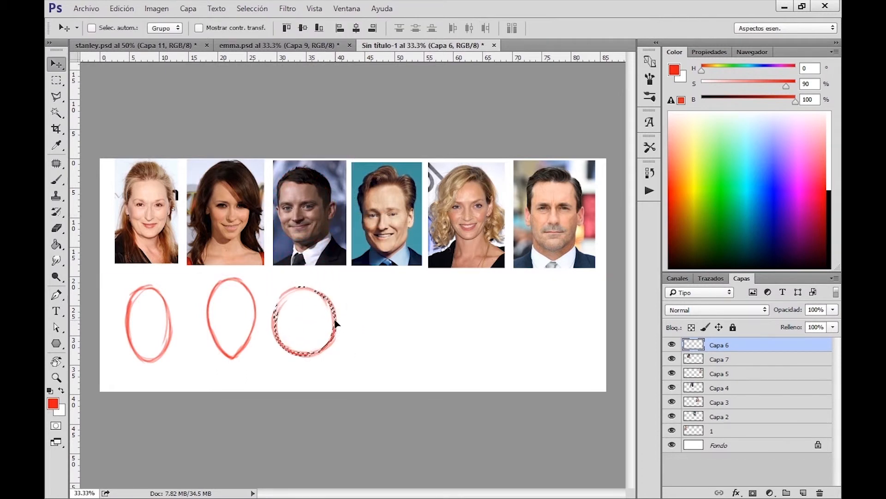
- Trace the fourth portrait's face as a long shape with a rounded top, straight sides and an angular pointed chin
key("b")
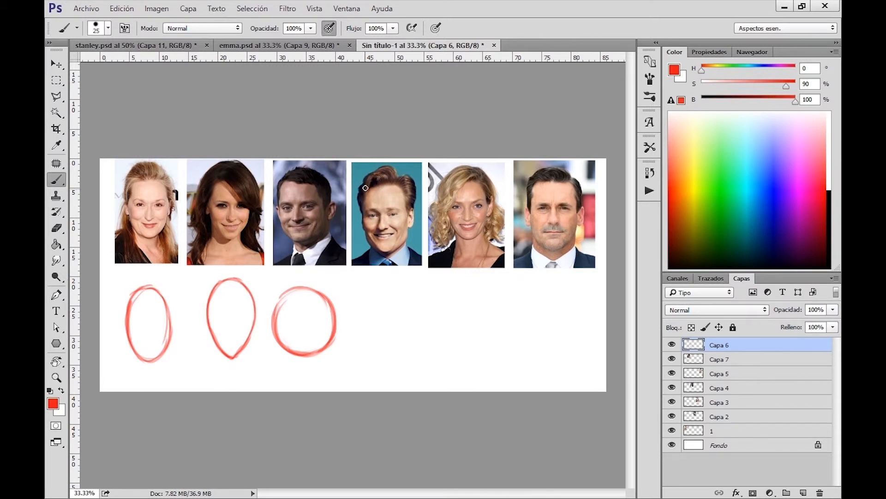
mouse_move(365, 188)
left_mouse_down()
mouse_move(363, 217)
mouse_move(388, 176)
mouse_move(399, 243)
mouse_move(412, 208)
left_mouse_up()
left_click_drag(367, 191, 370, 244)
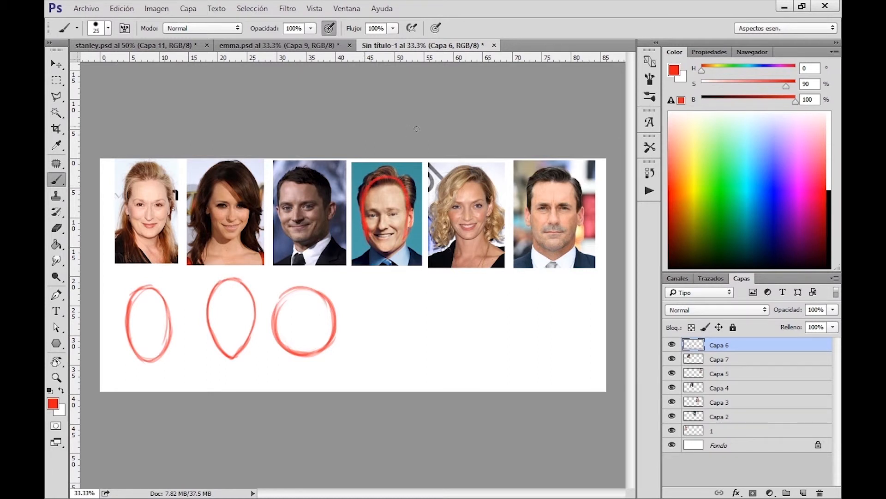
mouse_move(407, 206)
left_mouse_down()
mouse_move(406, 240)
mouse_move(369, 242)
mouse_move(388, 260)
mouse_move(393, 247)
left_mouse_up()
- Isolate the fourth face shape with a rectangular selection, move it beneath its photo, and deselect it
key("v")
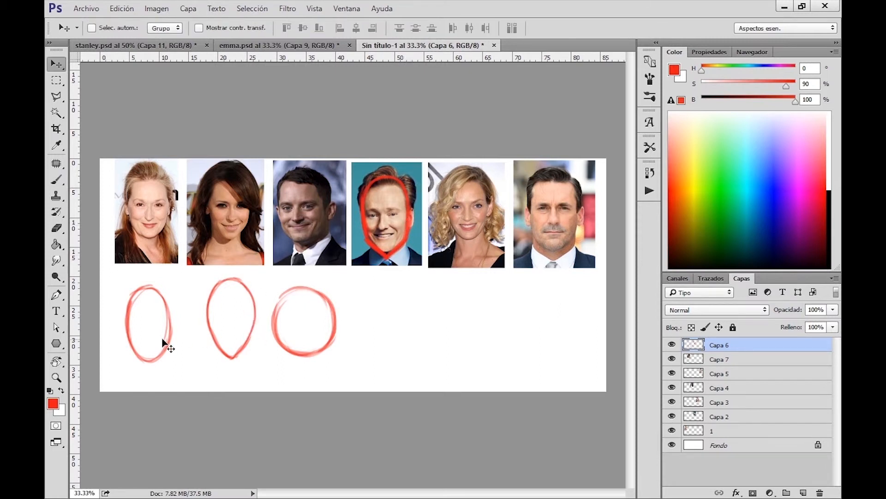
left_click_drag(412, 241, 416, 285)
key("ctrl+z")
key("m")
left_click_drag(354, 161, 428, 272)
left_click_drag(418, 204, 420, 304)
key("ctrl+d")
- Trace an angular polygon around the fifth portrait's head, wide at the temples and tapering to the chin, cleaning up the jaw line
key("b")
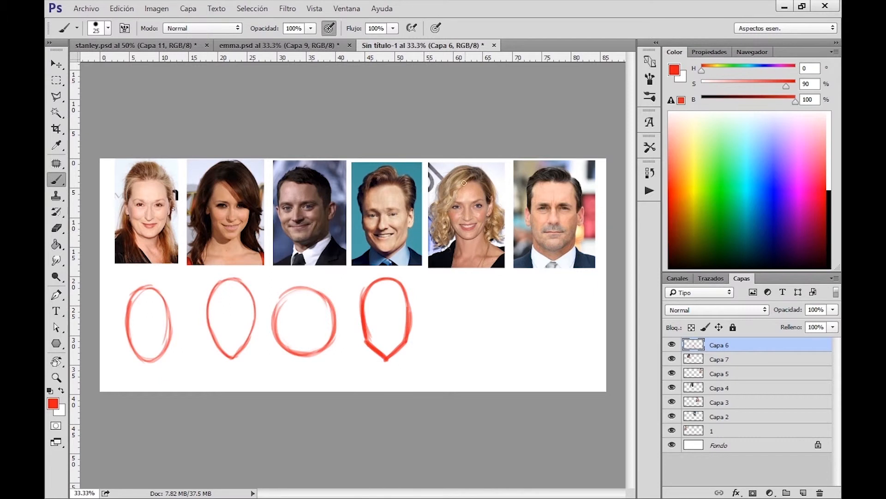
left_click_drag(443, 193, 449, 230)
mouse_move(442, 190)
left_mouse_down()
mouse_move(461, 169)
mouse_move(452, 179)
mouse_move(475, 173)
mouse_move(495, 189)
left_mouse_up()
mouse_move(442, 187)
left_mouse_down()
mouse_move(493, 189)
mouse_move(440, 193)
mouse_move(454, 230)
left_mouse_up()
mouse_move(493, 194)
left_mouse_down()
mouse_move(490, 227)
mouse_move(473, 241)
left_mouse_up()
key("e")
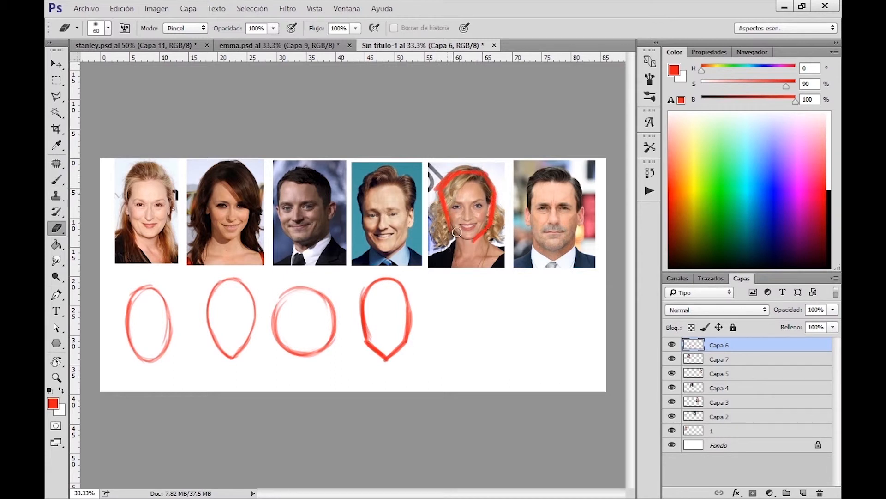
key("b")
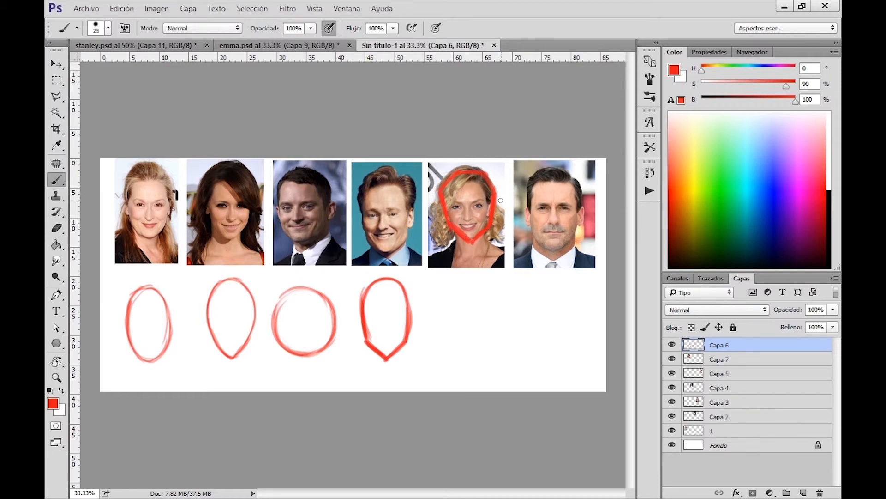
- Isolate the polygon with a rectangular selection, move it beneath the fifth photo, and deselect it
key("m")
mouse_move(434, 162)
left_mouse_down()
mouse_move(480, 185)
mouse_move(502, 243)
left_mouse_up()
key("v")
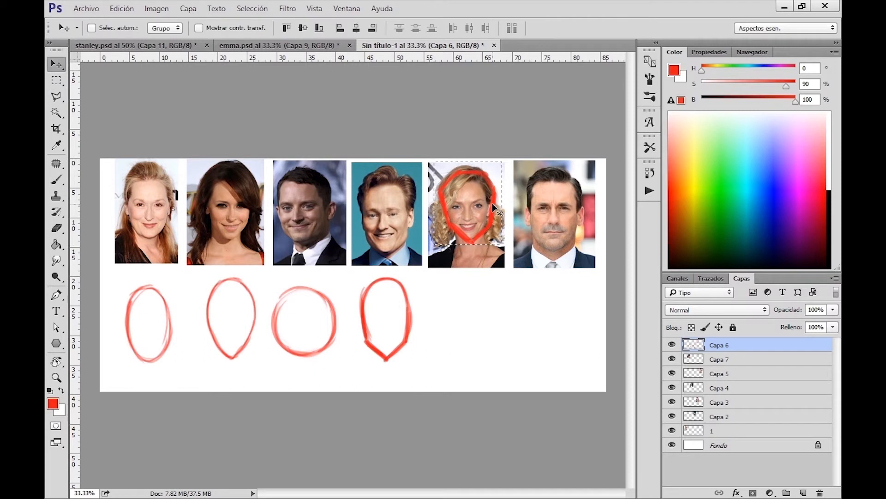
left_click_drag(496, 209, 497, 324)
key("ctrl+d")
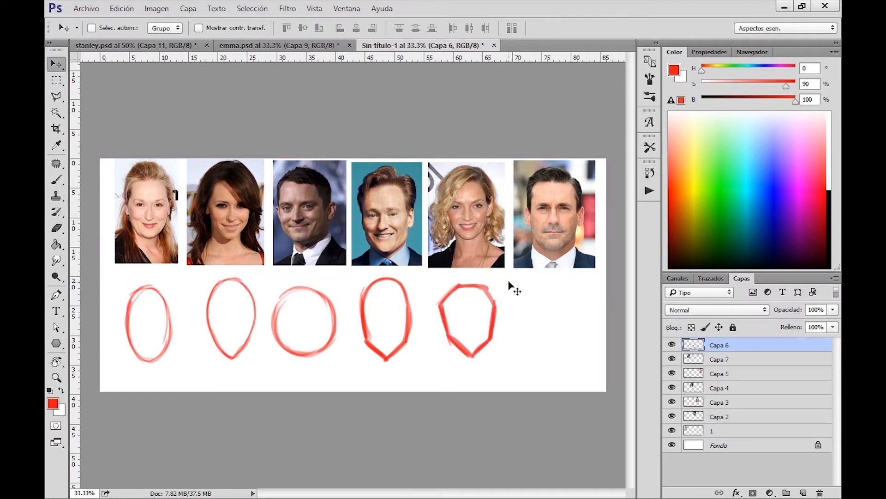
- Trace an upright rectangle around the sixth portrait's head, from the hair down to the chin
key("b")
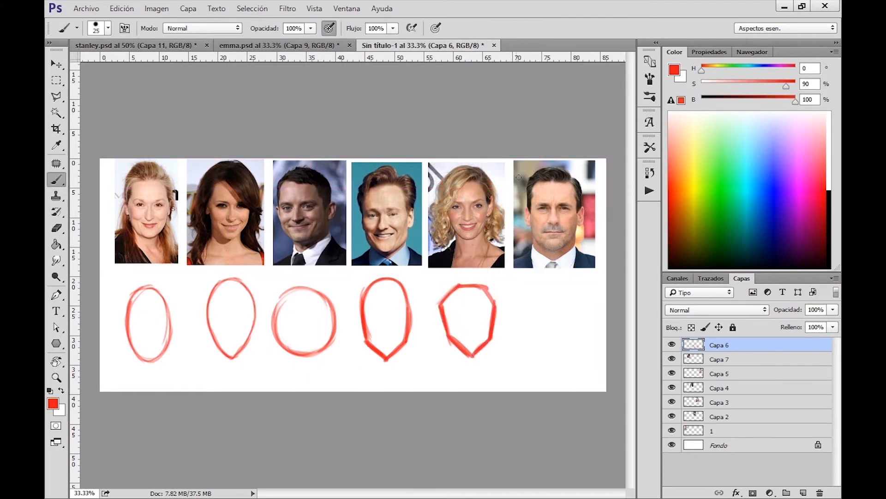
mouse_move(529, 213)
left_mouse_down()
mouse_move(525, 182)
mouse_move(529, 244)
left_mouse_up()
left_click_drag(579, 175, 576, 250)
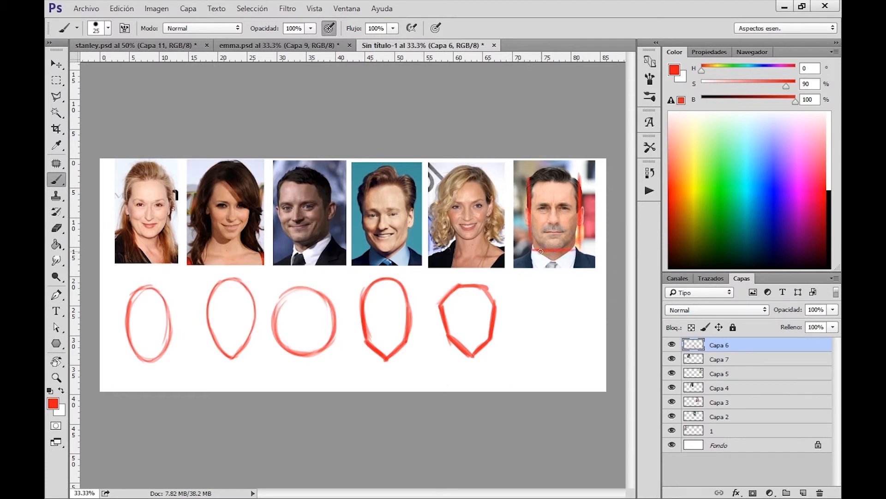
mouse_move(527, 173)
left_mouse_down()
mouse_move(577, 171)
mouse_move(529, 228)
left_mouse_up()
left_click_drag(579, 176, 580, 255)
left_click_drag(581, 212, 577, 248)
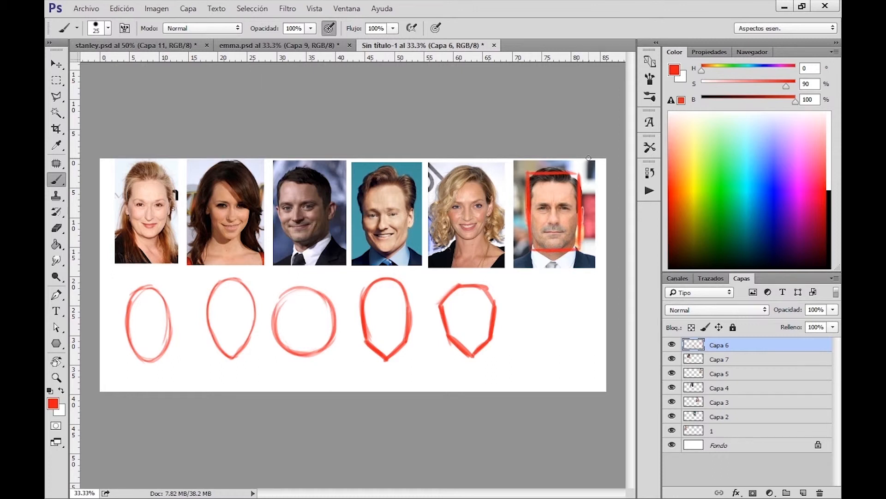
- Isolate the rectangle with a rectangular selection, move it beneath the sixth photo, and deselect it
key("m")
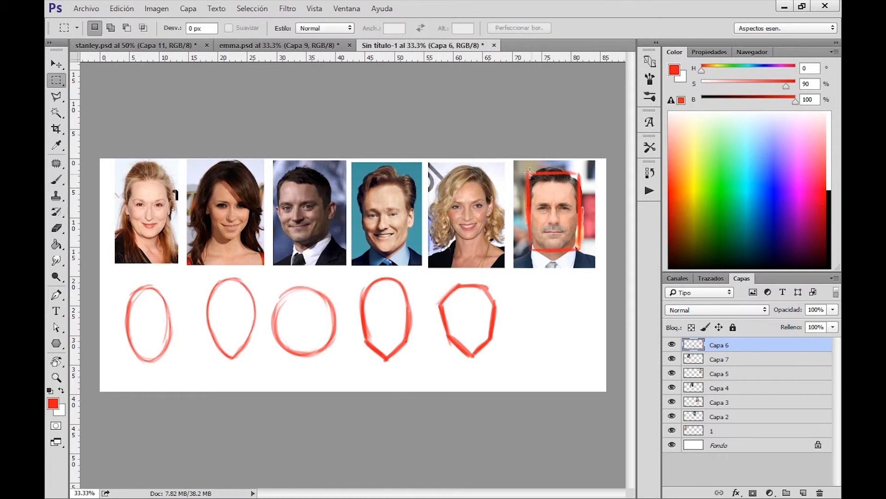
mouse_move(520, 162)
left_mouse_down()
mouse_move(535, 168)
mouse_move(593, 263)
left_mouse_up()
key("v")
left_click_drag(583, 214, 594, 306)
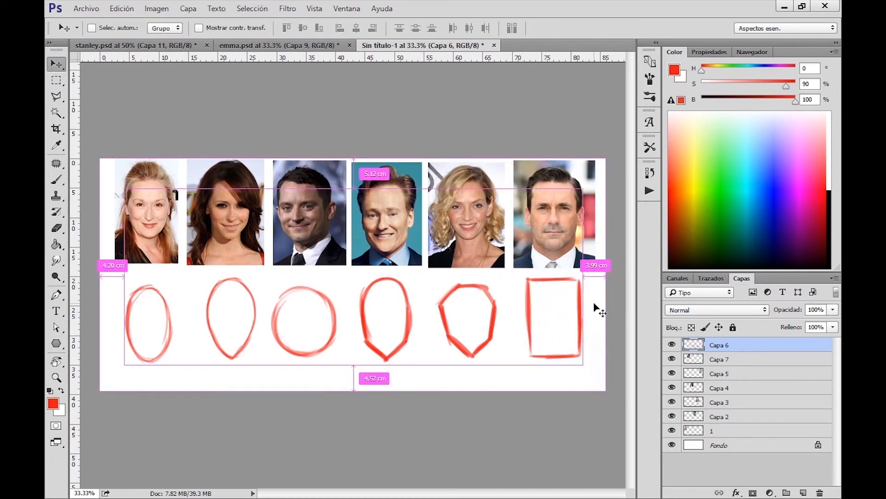
key("ctrl+d")
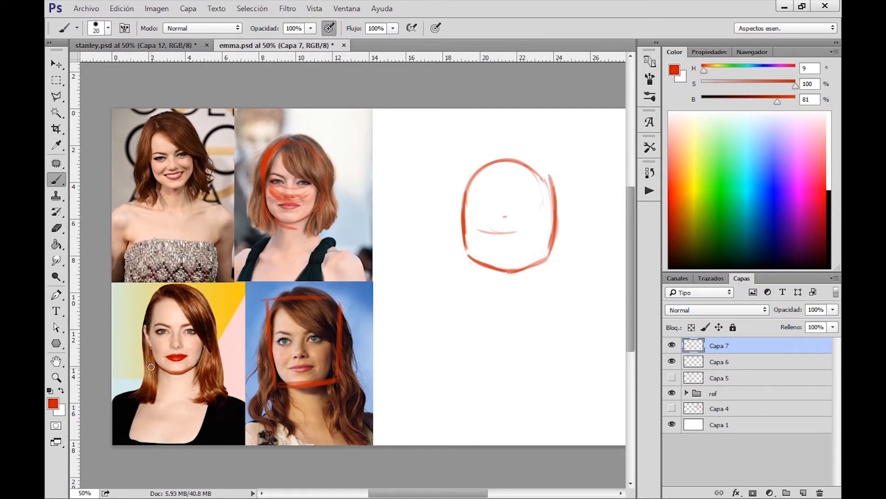
- Mark the jaw-corner level across the lower-left reference photo and draw the matching horizontal guideline across the sketched head
left_click_drag(159, 363, 208, 355)
left_click_drag(125, 367, 222, 360)
left_click_drag(455, 254, 583, 253)
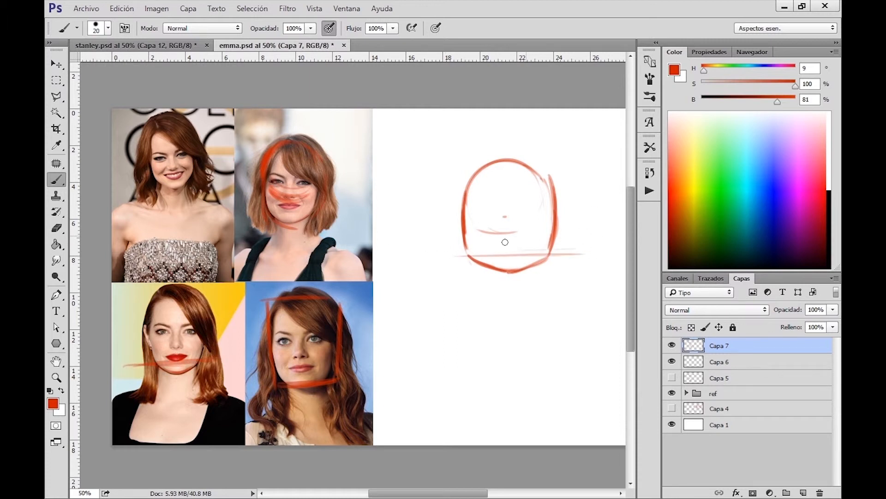
- Draw small lips and a nose just above the jaw guideline, clean them up, and mark an eye position with a dot
mouse_move(491, 247)
left_mouse_down()
mouse_move(526, 248)
mouse_move(480, 230)
mouse_move(525, 246)
left_mouse_up()
key("e")
key("b")
left_click_drag(500, 234, 507, 234)
mouse_move(500, 229)
left_mouse_down()
mouse_move(510, 233)
mouse_move(503, 229)
left_mouse_up()
key("e")
key("b")
key("e")
key("b")
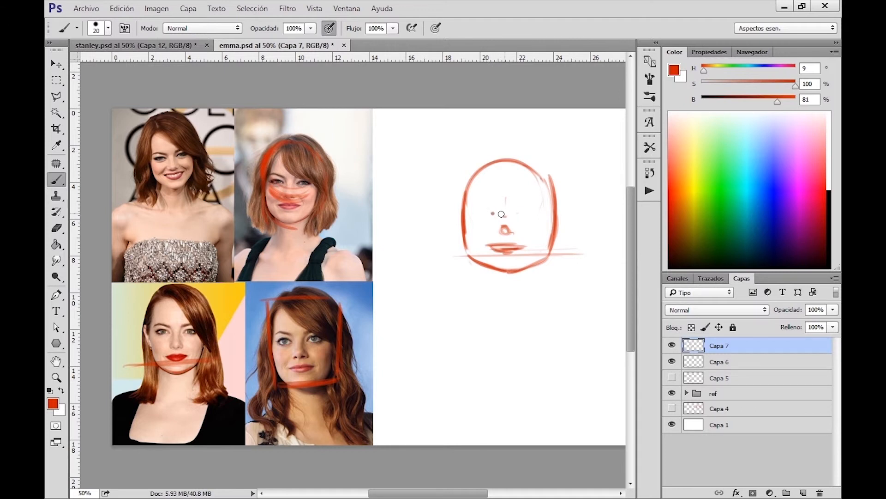
left_click(492, 215)
- Redraw the right contour of the face further outward down to the chin and erase the old inner line
mouse_move(557, 186)
left_mouse_down()
mouse_move(552, 261)
mouse_move(555, 178)
mouse_move(554, 254)
mouse_move(520, 272)
left_mouse_up()
key("e")
key("b")
key("e")
- Erase the inner left contour of the face and redraw it further outward from the temple to the jaw corner
left_click_drag(463, 190, 473, 259)
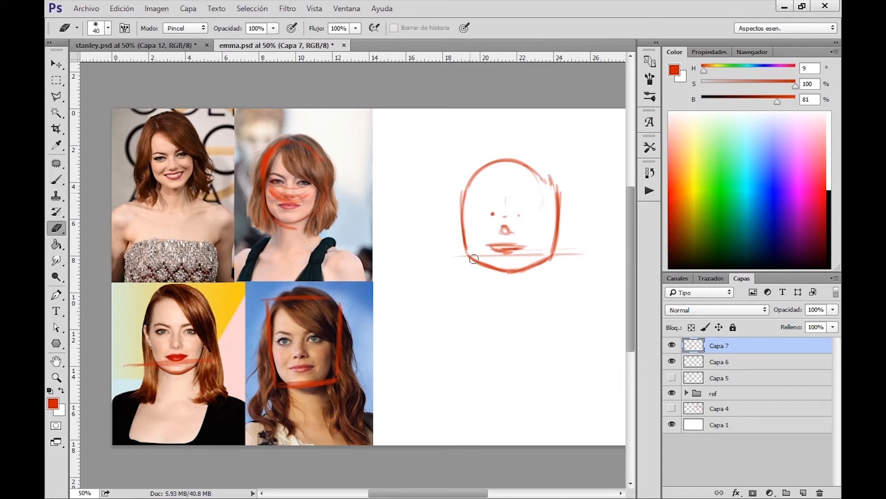
key("b")
left_click_drag(460, 218, 460, 249)
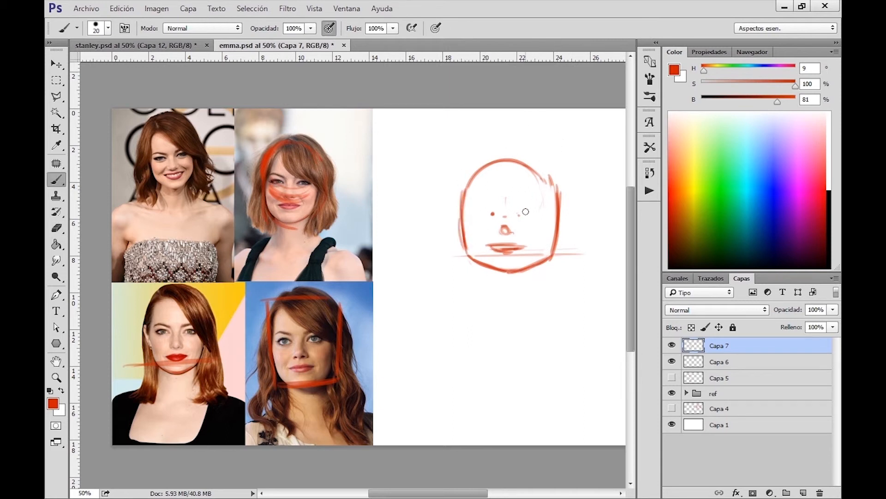
key("e")
left_click_drag(466, 189, 468, 252)
left_click_drag(463, 212, 466, 256)
key("b")
left_click_drag(462, 194, 463, 249)
left_click_drag(460, 206, 466, 258)
- Widen the right contour of the face again and erase the leftover lines near the jaw and temple
key("e")
mouse_move(551, 244)
left_mouse_down()
mouse_move(553, 195)
mouse_move(564, 249)
left_mouse_up()
key("b")
key("e")
mouse_move(559, 196)
left_mouse_down()
mouse_move(552, 229)
mouse_move(557, 183)
left_mouse_up()
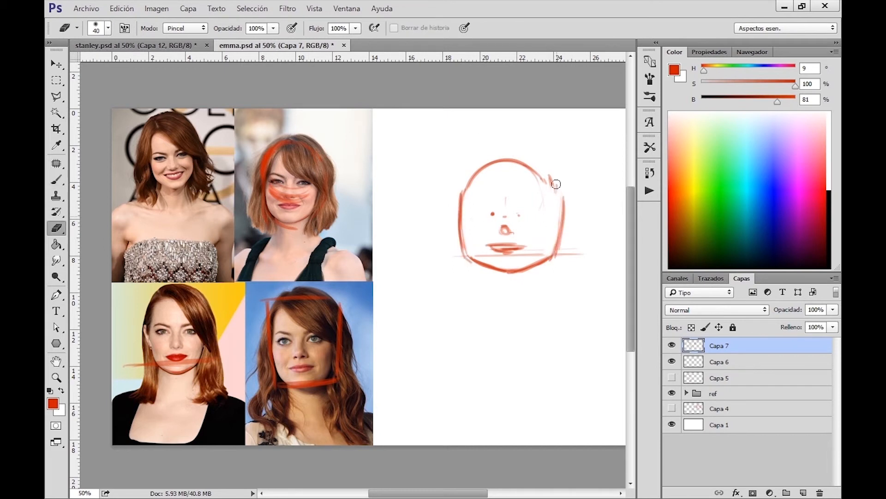
- Erase the upper right of the skull and draw a wider, higher arc joining both sides of the face
left_click_drag(500, 169, 550, 185)
key("b")
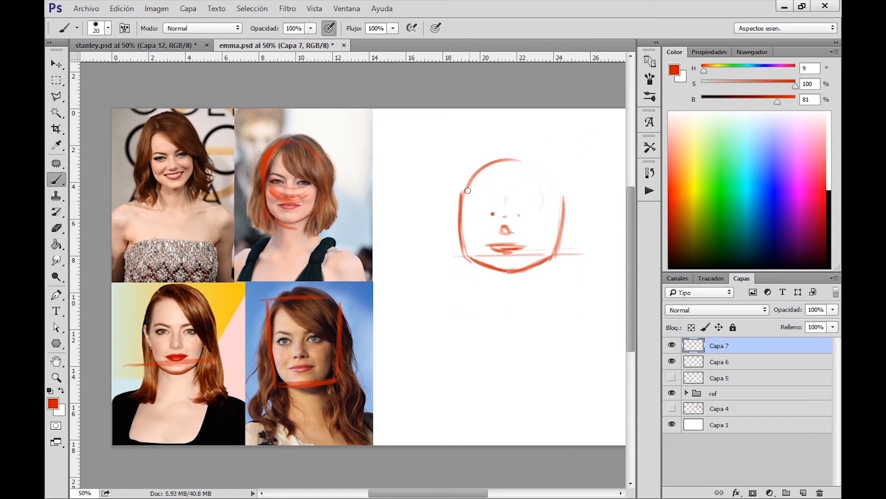
mouse_move(467, 190)
left_mouse_down()
mouse_move(542, 162)
mouse_move(561, 194)
left_mouse_up()
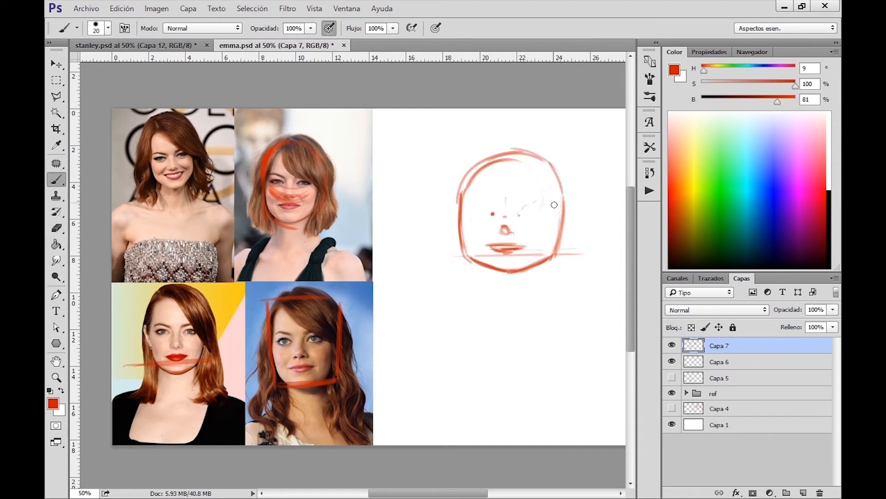
- Draw two large round eyes on either side of the nose and reshape their upper edges into slanted ovals
mouse_move(538, 197)
left_mouse_down()
mouse_move(536, 197)
mouse_move(548, 201)
mouse_move(529, 226)
mouse_move(536, 195)
mouse_move(553, 222)
mouse_move(522, 213)
mouse_move(554, 205)
mouse_move(528, 225)
mouse_move(553, 205)
left_mouse_up()
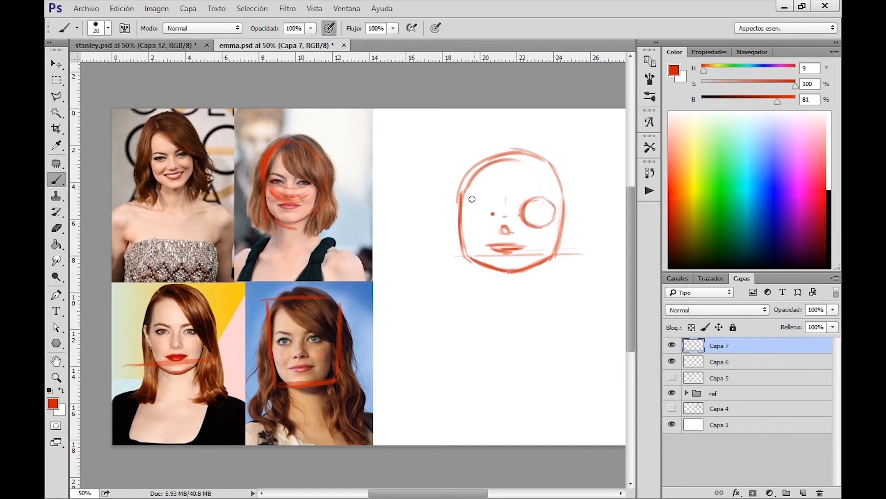
mouse_move(471, 199)
left_mouse_down()
mouse_move(476, 224)
mouse_move(475, 196)
mouse_move(488, 208)
mouse_move(477, 198)
mouse_move(463, 213)
mouse_move(486, 203)
mouse_move(491, 221)
mouse_move(465, 206)
mouse_move(489, 204)
mouse_move(472, 199)
mouse_move(491, 194)
left_mouse_up()
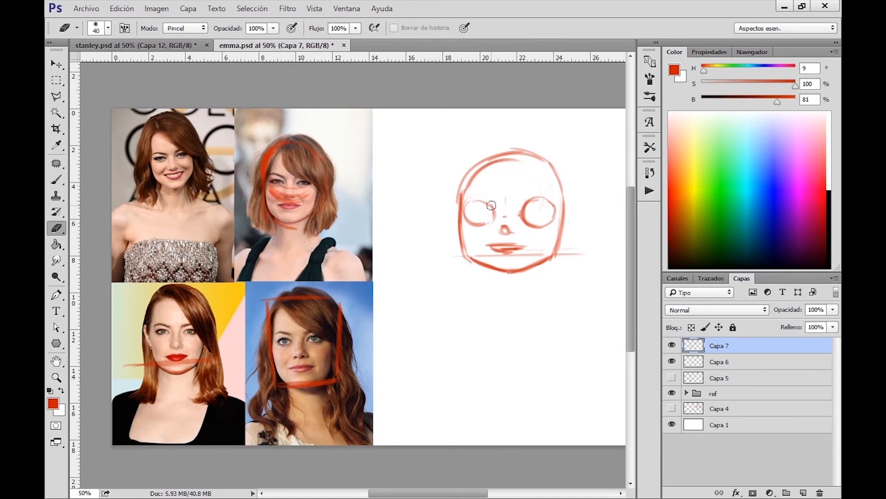
key("e")
left_click_drag(522, 209, 545, 202)
key("b")
key("e")
key("b")
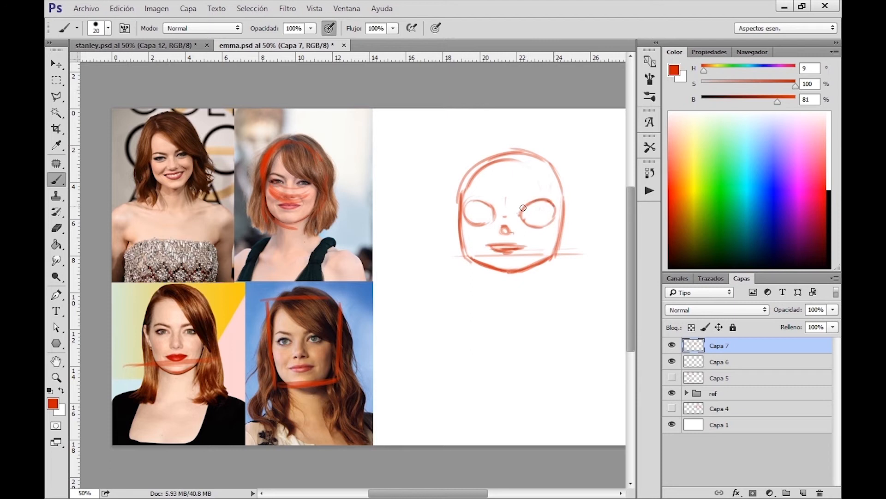
left_click_drag(469, 204, 485, 203)
- Draw a practice circle beside the head, select it, distort it into a flatter slanted oval, and deselect it
mouse_move(401, 202)
left_mouse_down()
mouse_move(422, 202)
mouse_move(427, 221)
mouse_move(404, 224)
mouse_move(419, 195)
mouse_move(436, 213)
mouse_move(421, 196)
left_mouse_up()
key("m")
left_click_drag(387, 173, 445, 243)
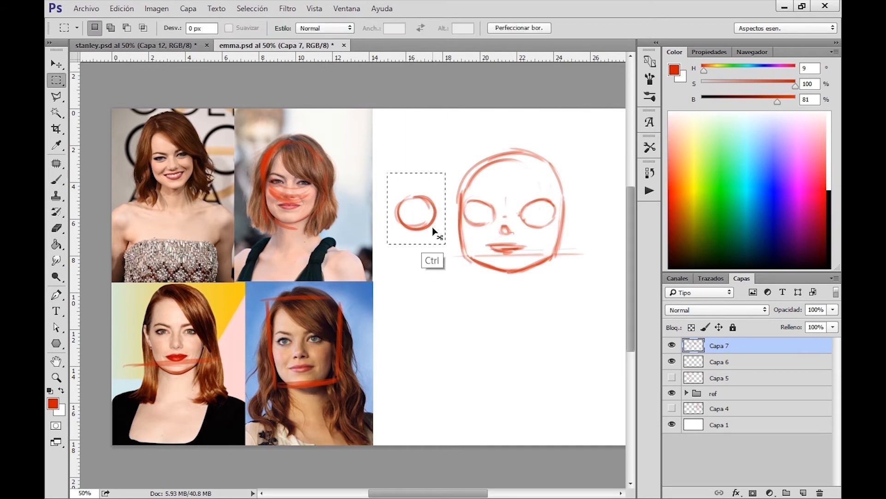
key("ctrl+t")
left_click_drag(416, 173, 442, 191)
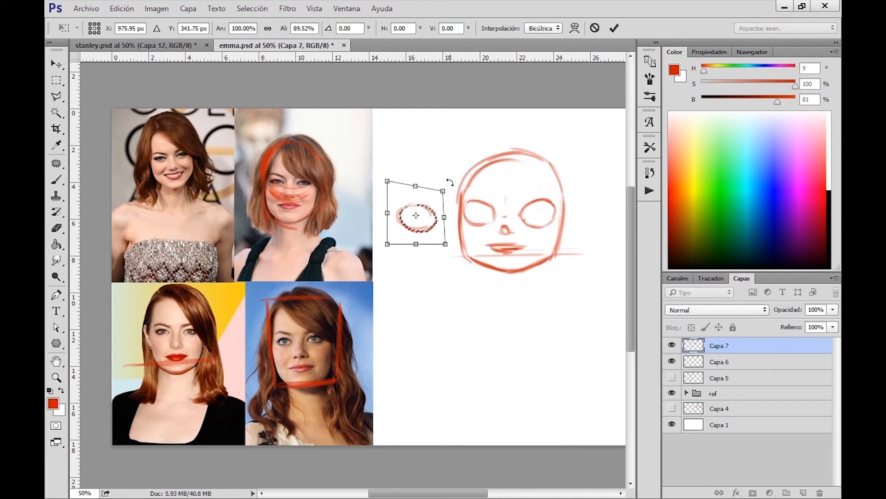
key("Return")
key("ctrl+d")
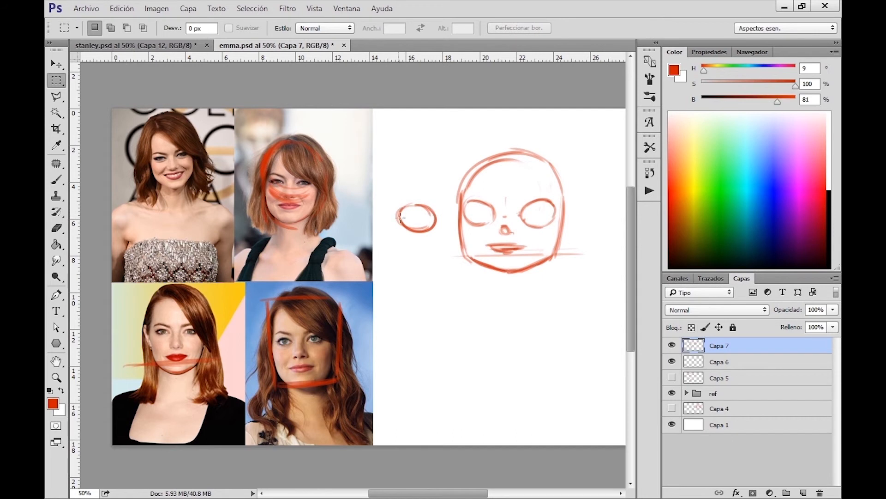
- Divide the practice oval with a line across its middle, and erase the whole example beside the head
left_click_drag(399, 216, 414, 188)
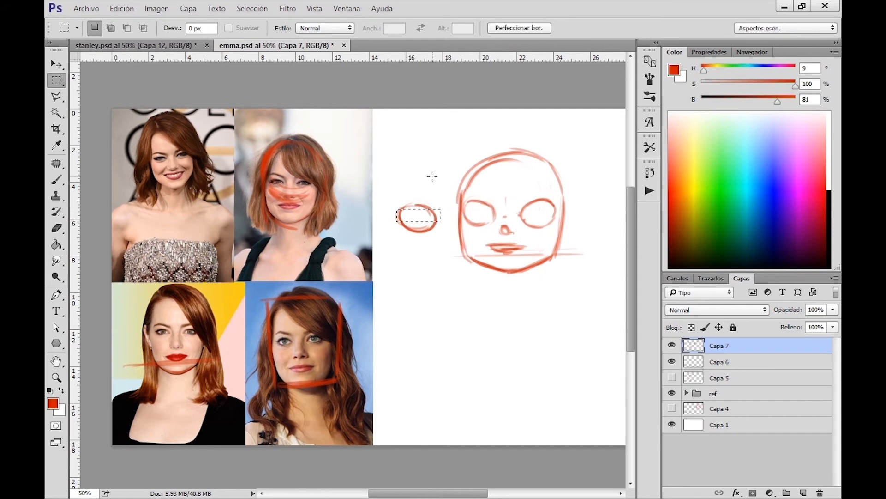
key("ctrl+d")
key("b")
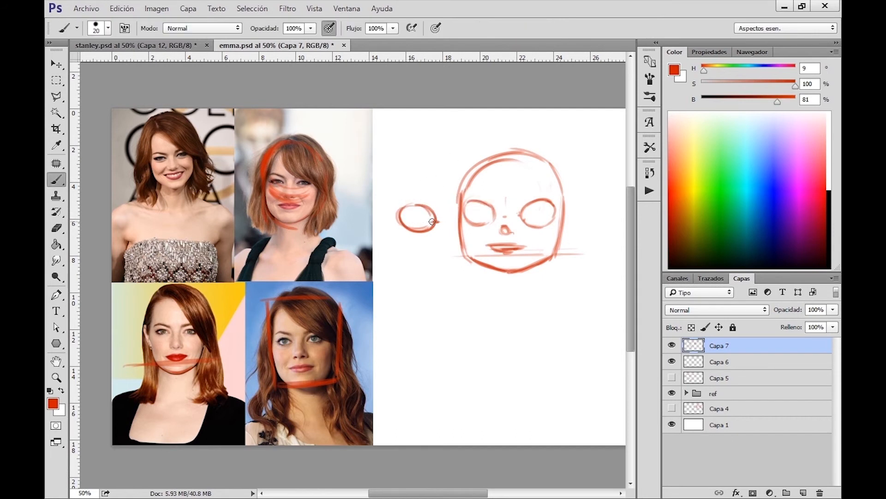
mouse_move(432, 221)
left_mouse_down()
mouse_move(444, 222)
mouse_move(388, 209)
mouse_move(401, 215)
left_mouse_up()
key("m")
key("b")
key("e")
mouse_move(389, 208)
left_mouse_down()
mouse_move(440, 213)
mouse_move(423, 234)
mouse_move(439, 221)
left_mouse_up()
key("b")
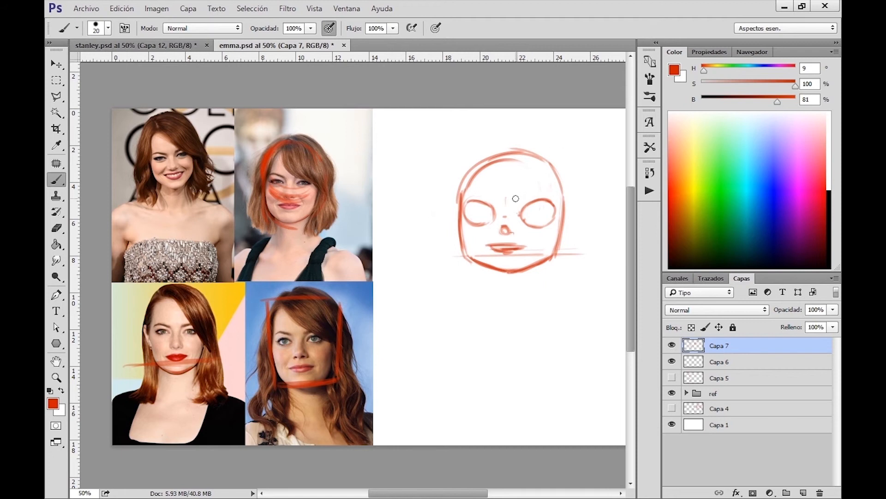
- Draw two angled, arched eyebrows above the eyes and erase the old inner skull arc
left_click_drag(517, 198, 550, 183)
left_click_drag(470, 185, 495, 199)
left_click_drag(548, 185, 556, 194)
key("e")
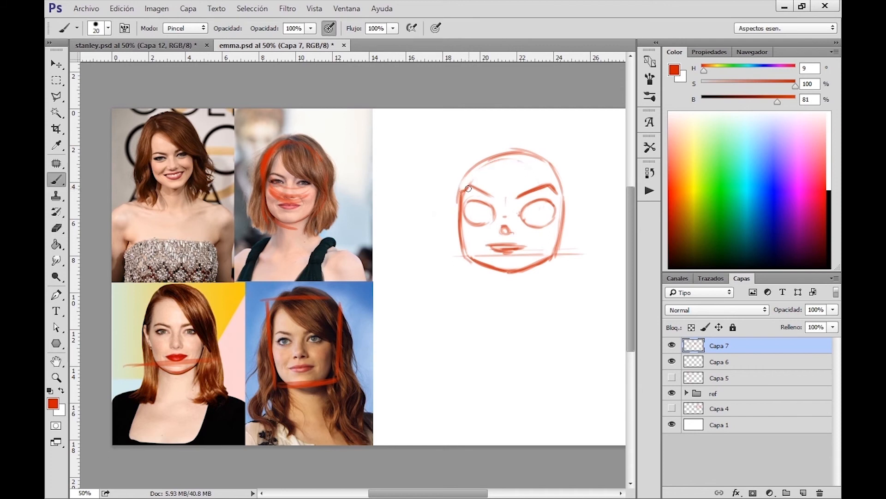
key("b")
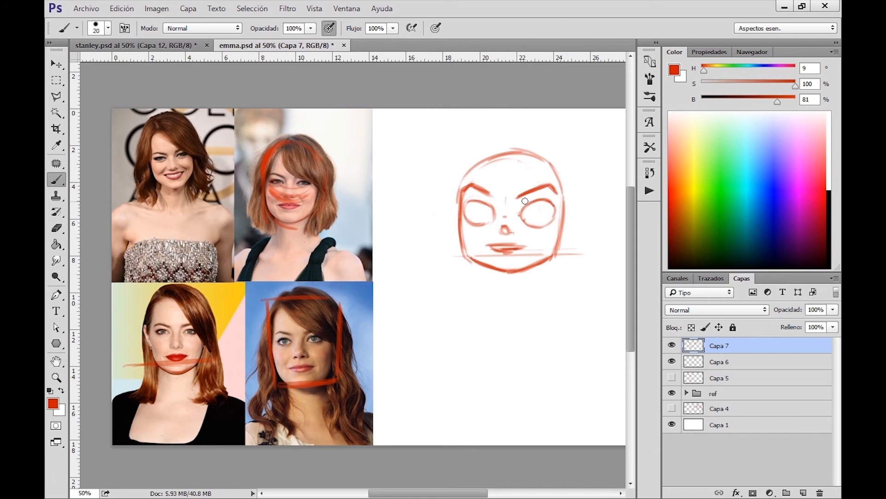
- Select both eyebrows with rectangular selections, adjust their position slightly, and deselect them
key("m")
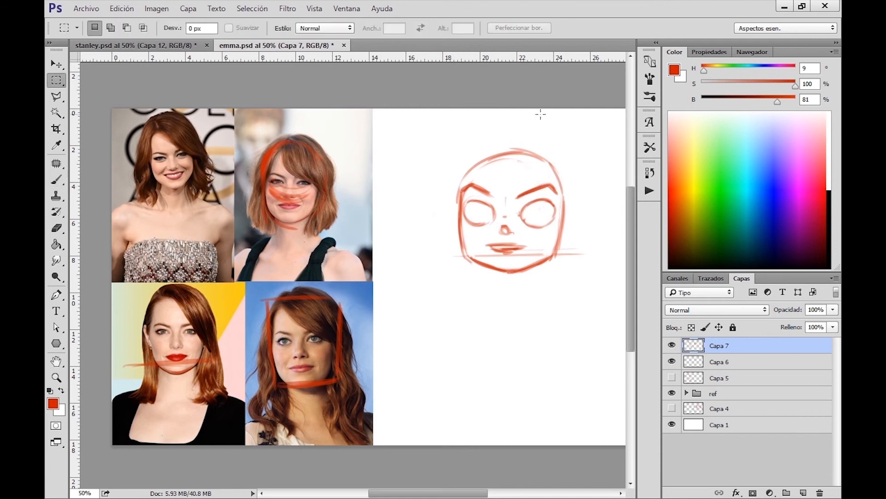
left_click_drag(513, 173, 559, 197)
key("shift")
left_click_drag(462, 176, 551, 192)
key("v")
key("ctrl+d")
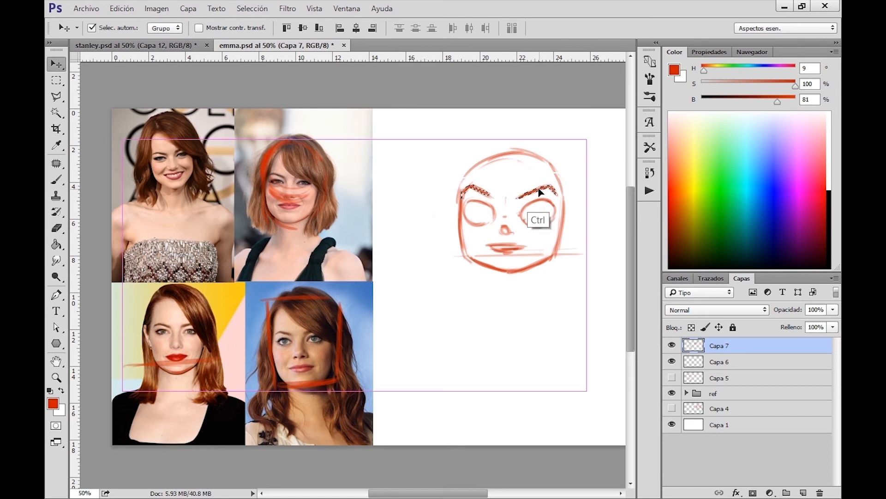
key("e")
key("ctrl+d")
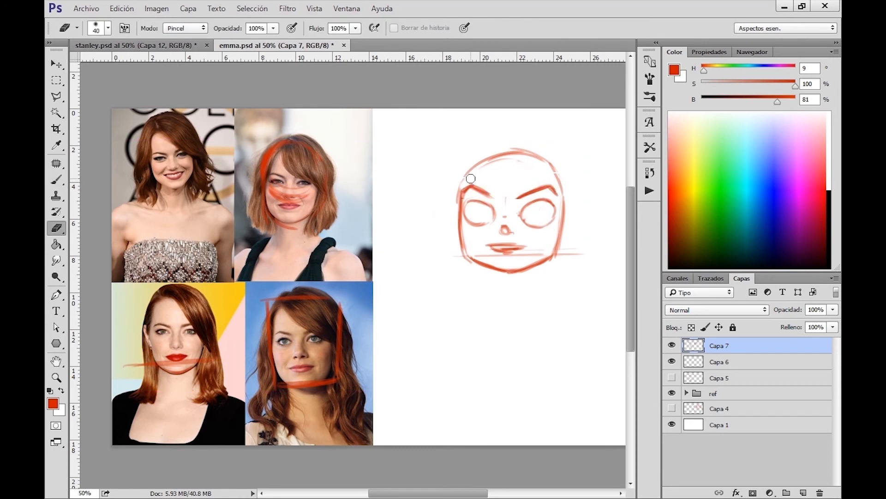
- Draw a taller cranium arc over the head and erase the previous top and side outlines
key("b")
mouse_move(467, 157)
left_mouse_down()
mouse_move(459, 194)
mouse_move(488, 141)
mouse_move(545, 146)
mouse_move(564, 165)
mouse_move(571, 221)
left_mouse_up()
key("e")
left_click_drag(562, 189, 554, 254)
left_click_drag(479, 161, 531, 149)
mouse_move(461, 180)
left_mouse_down()
mouse_move(466, 254)
mouse_move(461, 227)
left_mouse_up()
- Redraw both side contours of the head so they run from the taller cranium down to the jaw corners
key("b")
left_click_drag(464, 169, 461, 235)
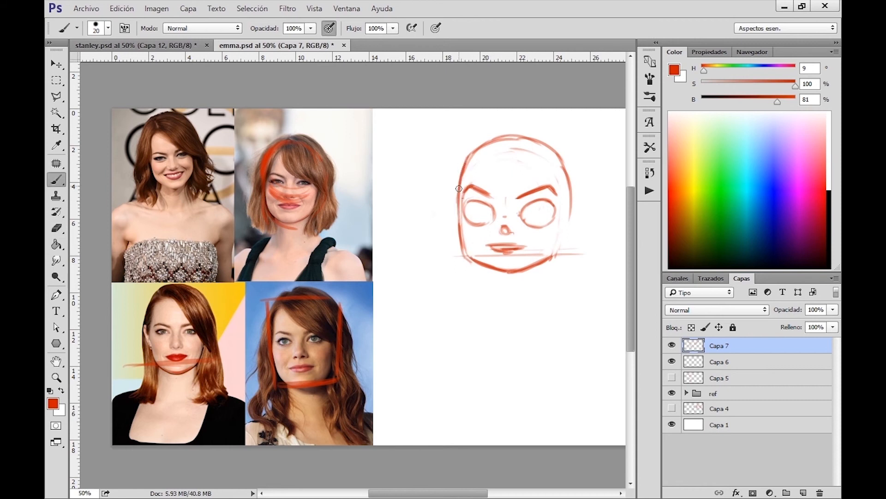
mouse_move(459, 185)
left_mouse_down()
mouse_move(475, 251)
mouse_move(464, 190)
mouse_move(468, 251)
left_mouse_up()
key("e")
key("b")
left_click_drag(572, 203, 569, 239)
mouse_move(565, 158)
left_mouse_down()
mouse_move(560, 247)
mouse_move(570, 166)
mouse_move(560, 250)
left_mouse_up()
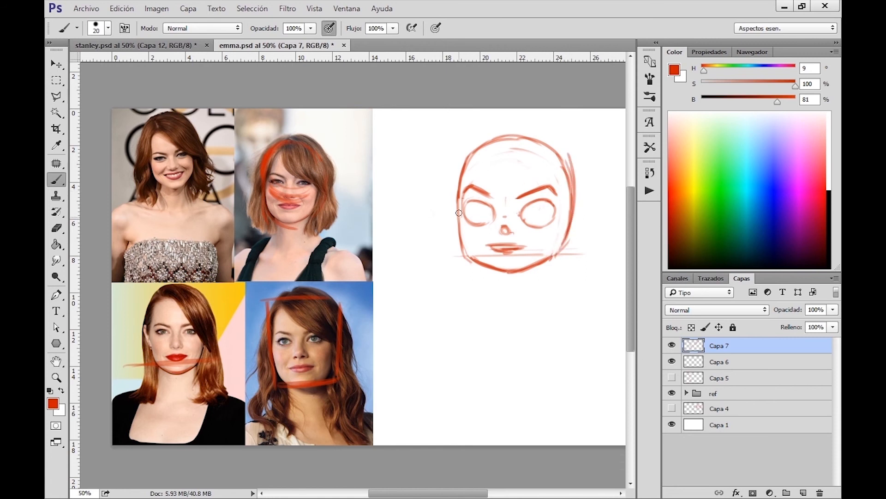
mouse_move(459, 204)
left_mouse_down()
mouse_move(463, 245)
mouse_move(480, 262)
mouse_move(472, 255)
left_mouse_up()
- Draw ears on both sides of the head at eye level and mark the long hair on the lower-right reference photo
left_click_drag(453, 197, 457, 230)
mouse_move(358, 401)
left_mouse_down()
mouse_move(352, 395)
mouse_move(355, 404)
left_mouse_up()
left_click_drag(203, 161, 213, 160)
- Sketch the hair with a side parting, a fringe sweeping across the forehead, and wavy outer locks falling on both sides
mouse_move(485, 144)
left_mouse_down()
mouse_move(508, 118)
mouse_move(580, 190)
left_mouse_up()
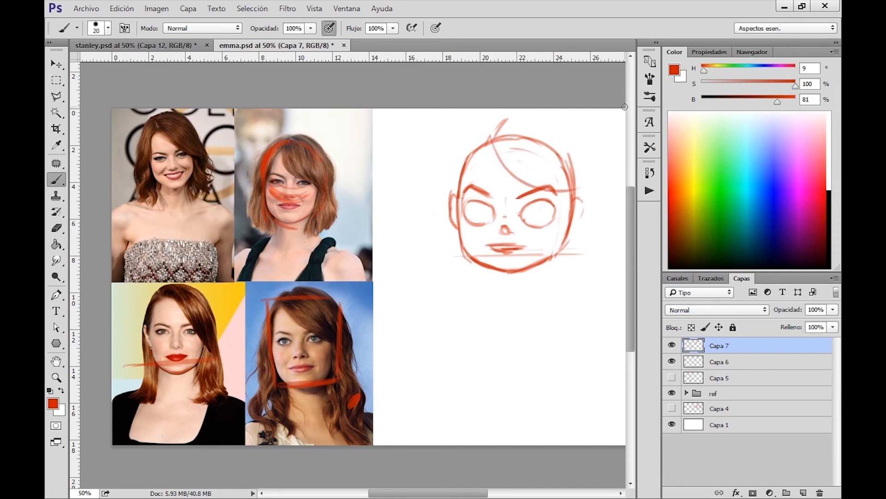
mouse_move(483, 132)
left_mouse_down()
mouse_move(451, 207)
mouse_move(449, 190)
left_mouse_up()
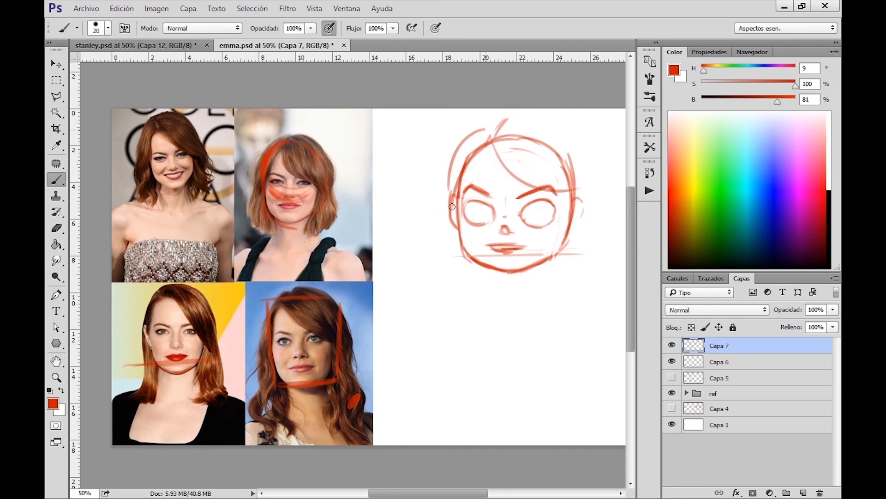
left_click_drag(459, 154, 448, 208)
left_click_drag(446, 187, 438, 252)
mouse_move(496, 133)
left_mouse_down()
mouse_move(588, 153)
mouse_move(592, 277)
left_mouse_up()
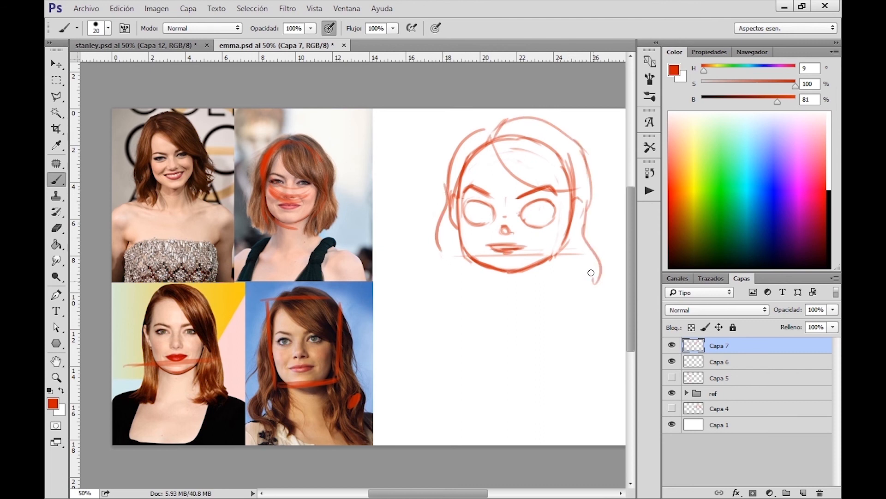
- Draw a slim neck below the chin, erasing and refining its side lines down to the shoulders
mouse_move(464, 249)
left_mouse_down()
mouse_move(496, 270)
mouse_move(493, 307)
left_mouse_up()
left_click_drag(534, 271, 528, 306)
key("e")
mouse_move(487, 266)
left_mouse_down()
mouse_move(485, 277)
mouse_move(513, 269)
mouse_move(485, 260)
mouse_move(506, 269)
mouse_move(490, 318)
left_mouse_up()
key("b")
mouse_move(532, 272)
left_mouse_down()
mouse_move(539, 309)
mouse_move(545, 303)
mouse_move(502, 315)
mouse_move(541, 314)
left_mouse_up()
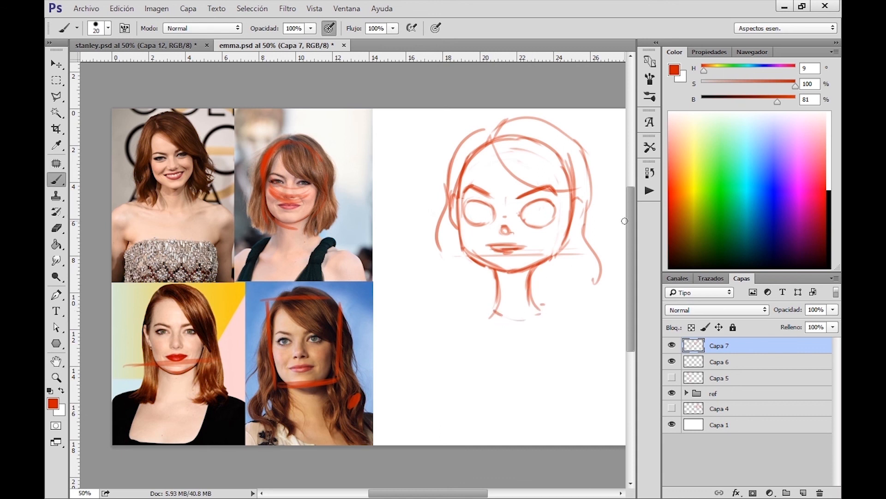